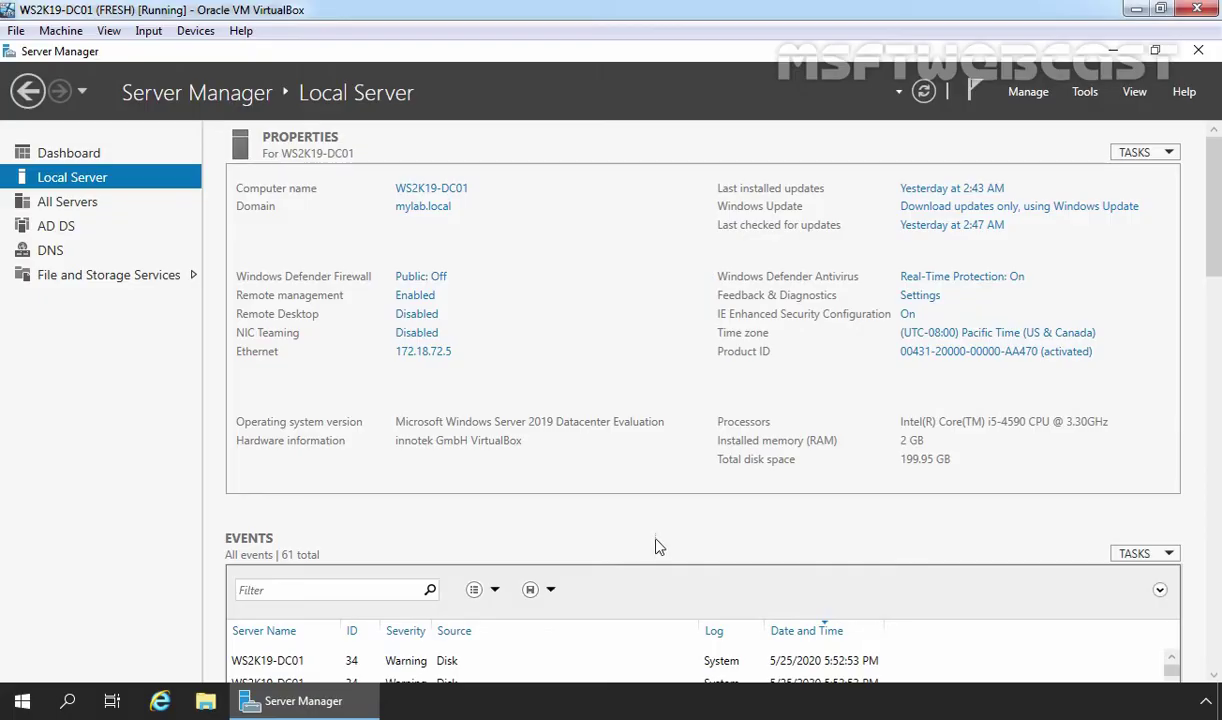
Step: Start adding roles and features with a role-based installation on the server WS2K19-DC01.mylab.local, continuing to the server roles selection
click(1014, 97)
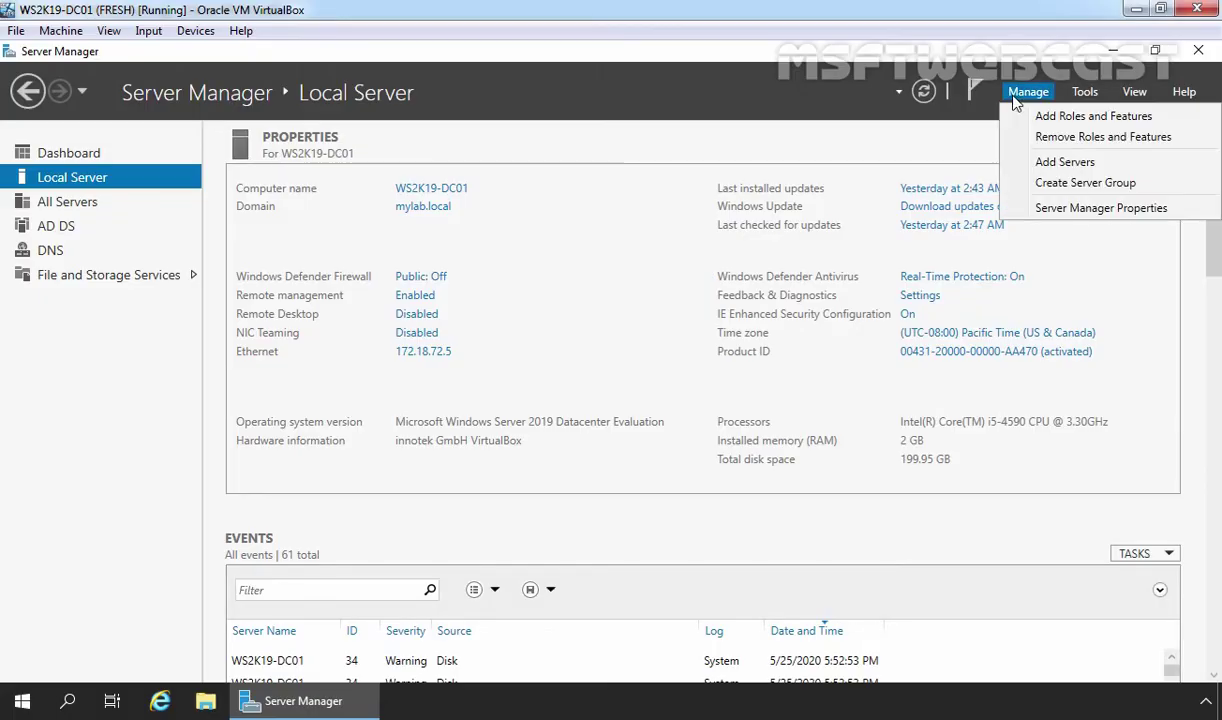
click(1120, 122)
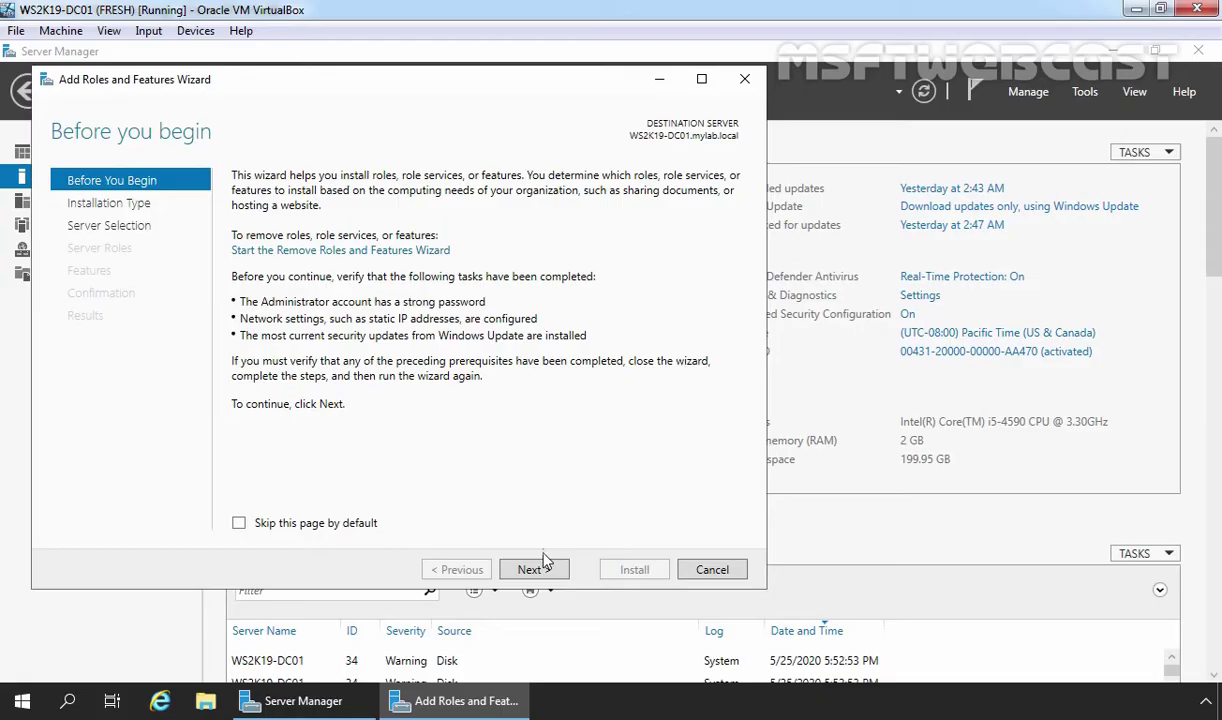
click(526, 577)
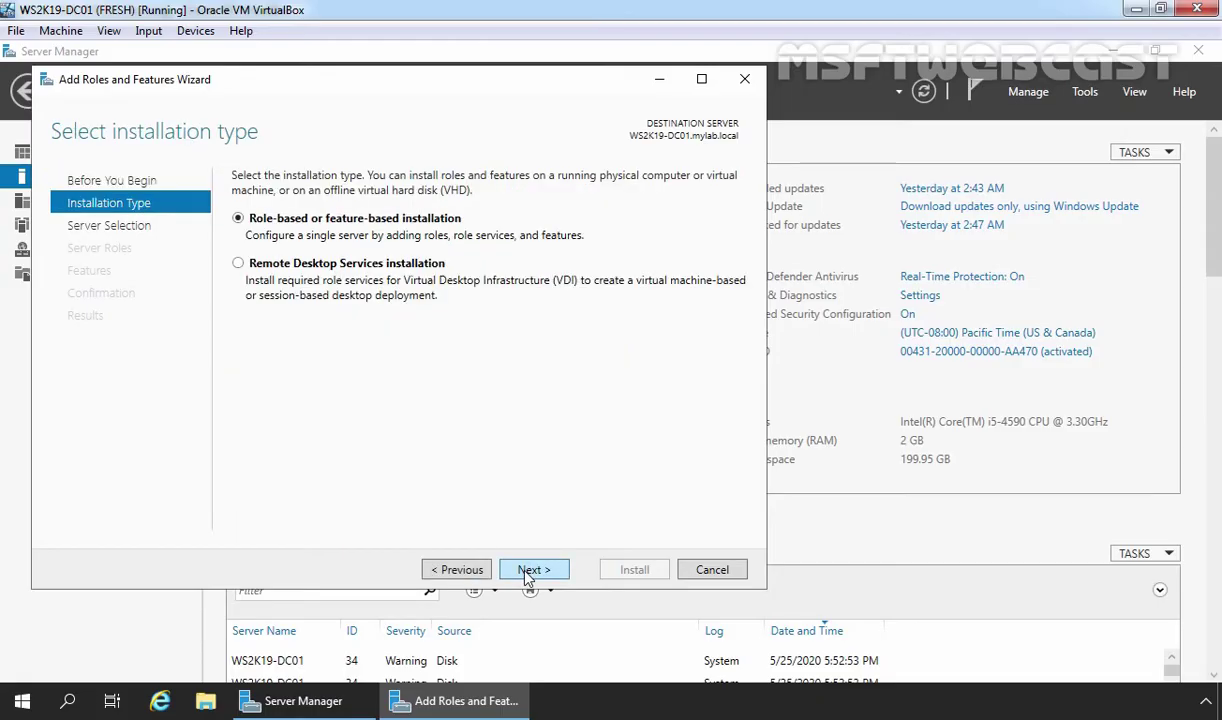
click(527, 578)
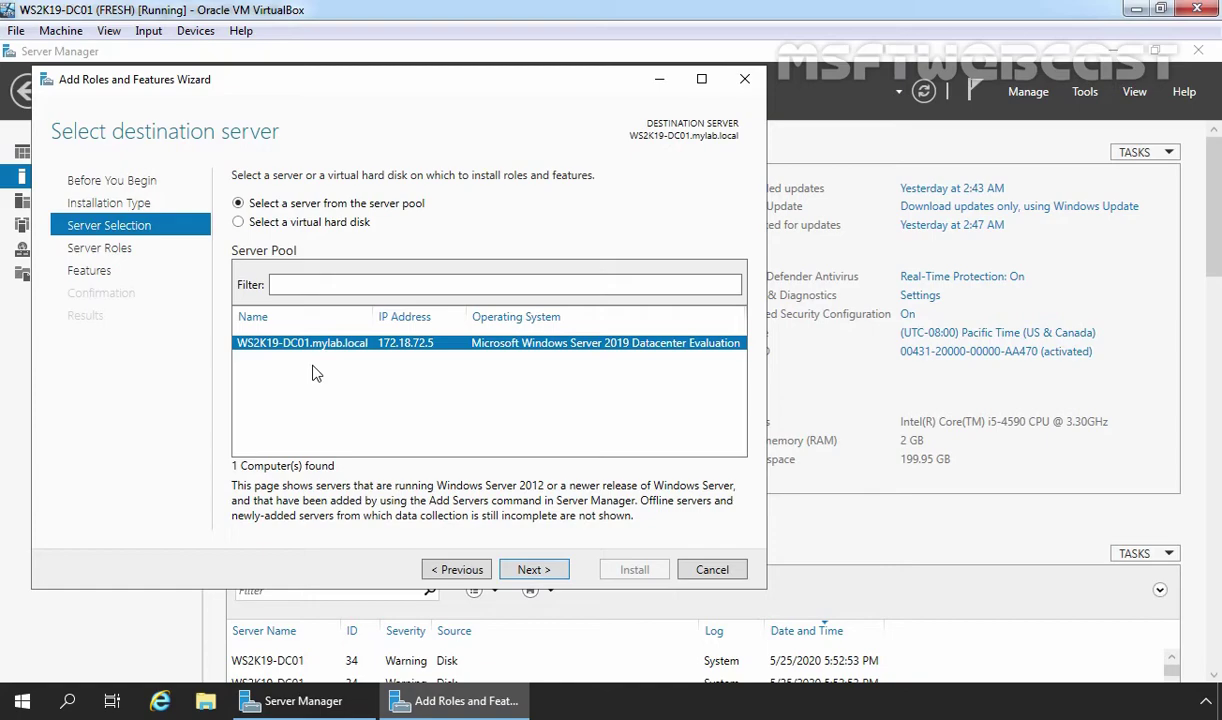
click(532, 569)
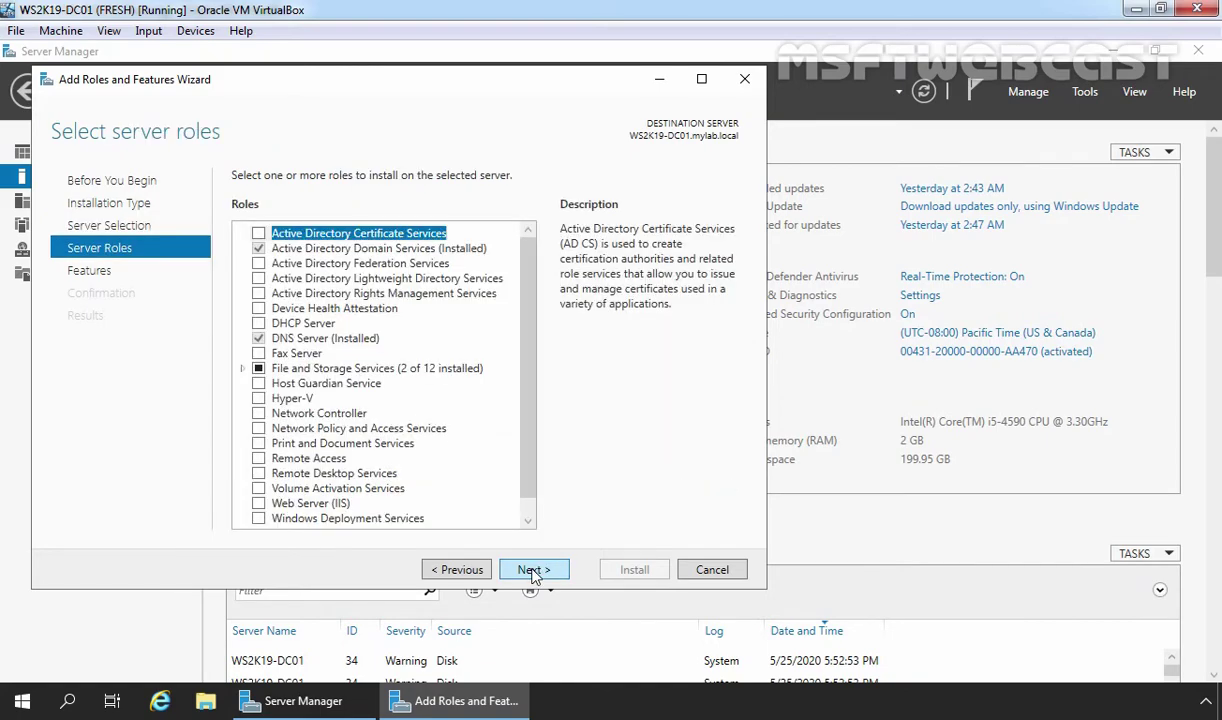
Step: Select the Web Server (IIS) role with its required management tools and continue to its role services, keeping the default features
click(312, 504)
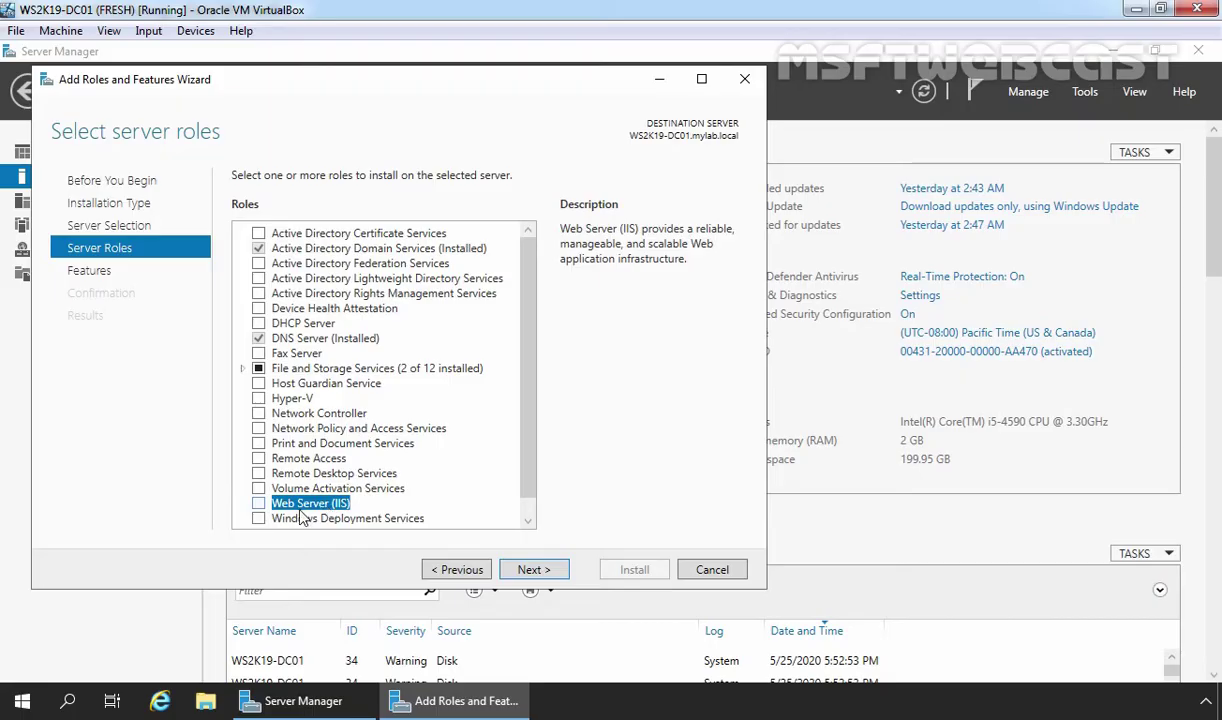
click(258, 503)
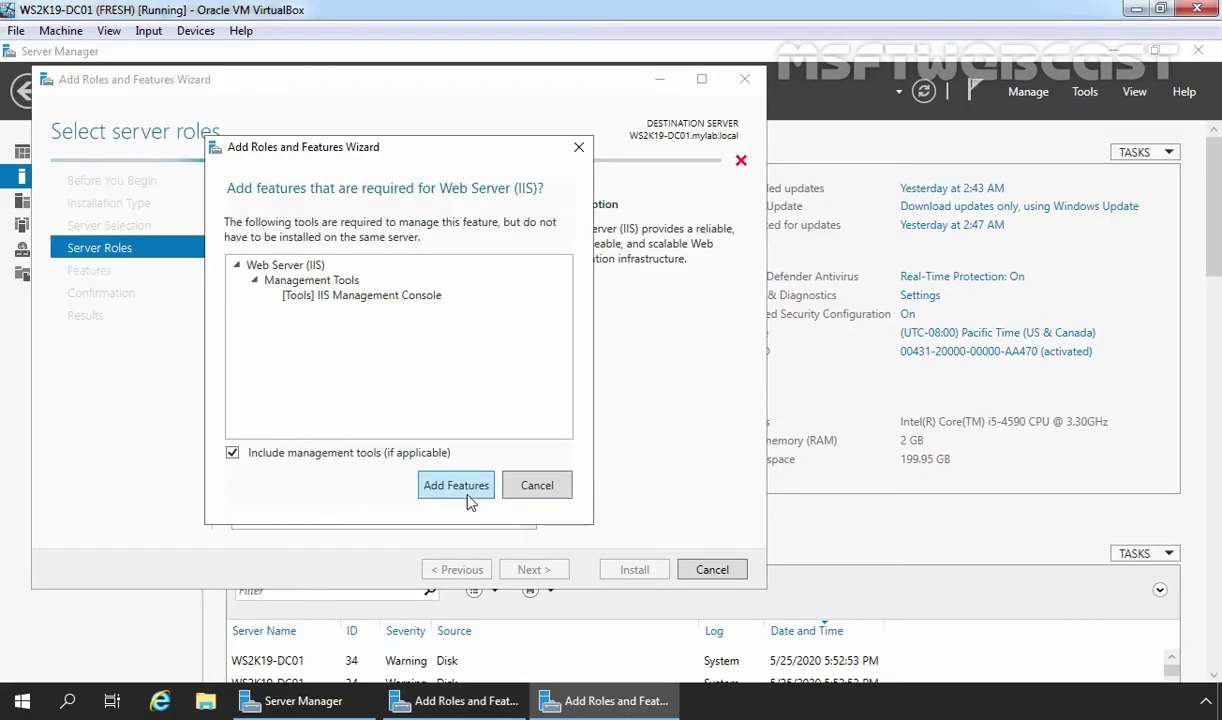
click(458, 487)
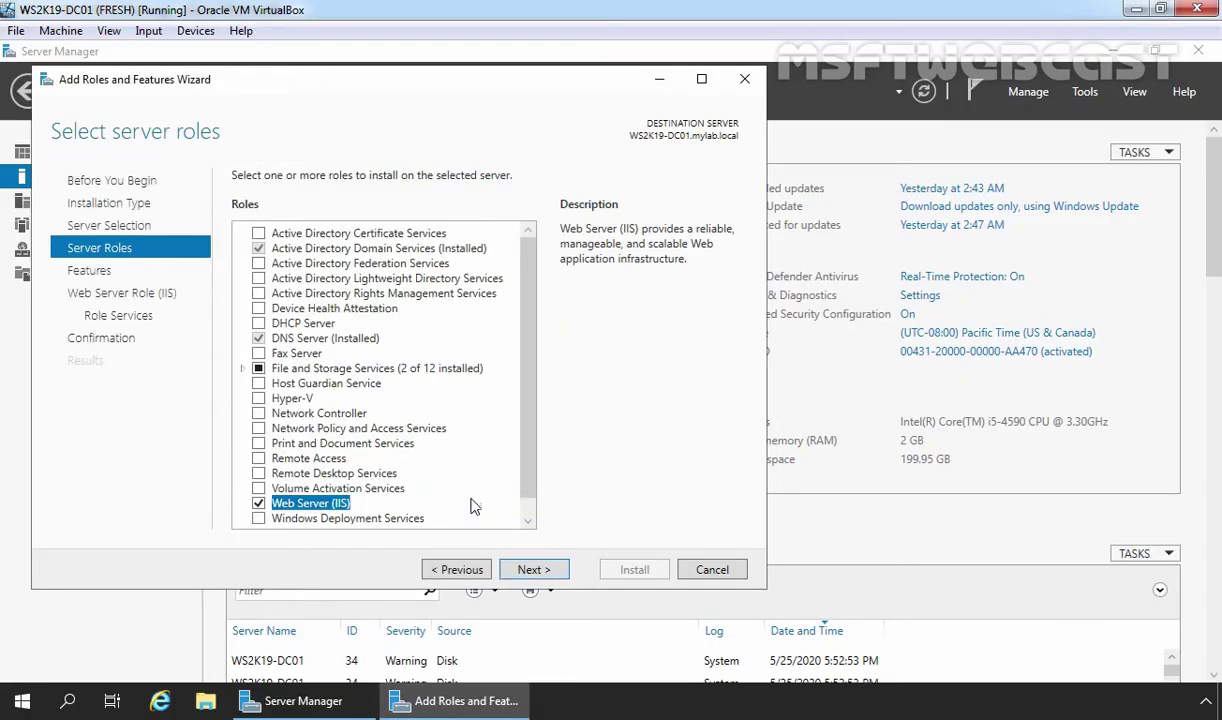
click(533, 572)
click(533, 572)
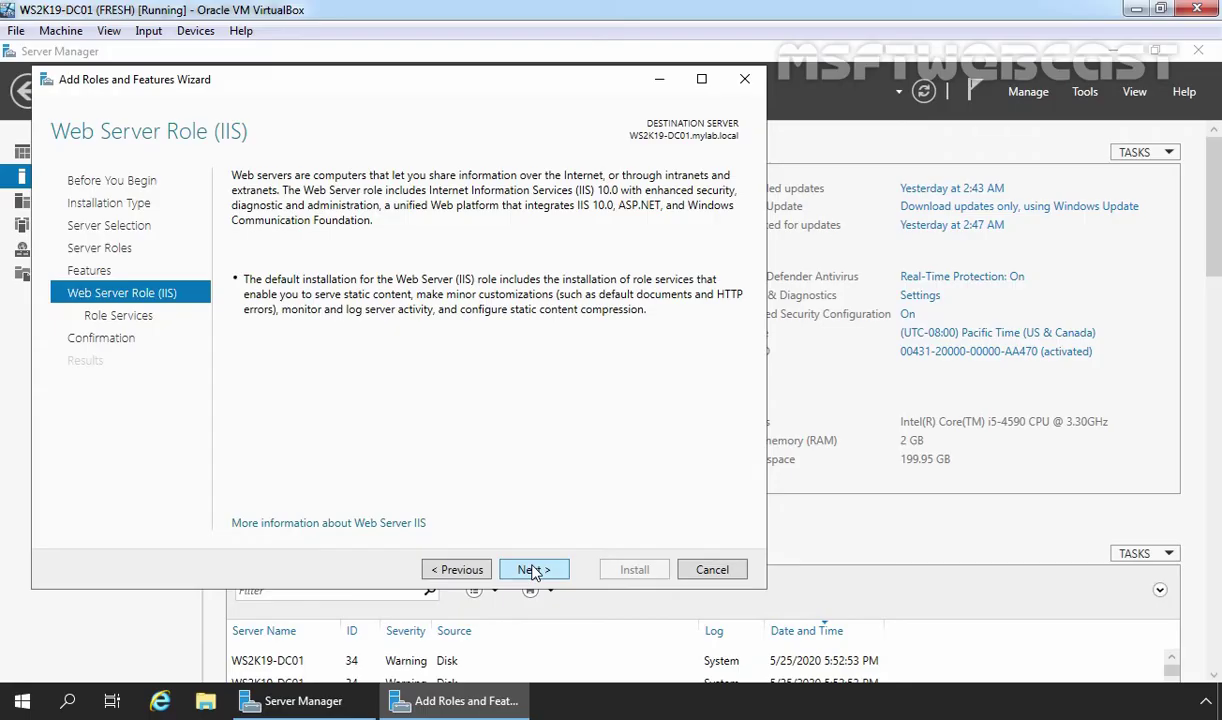
click(534, 572)
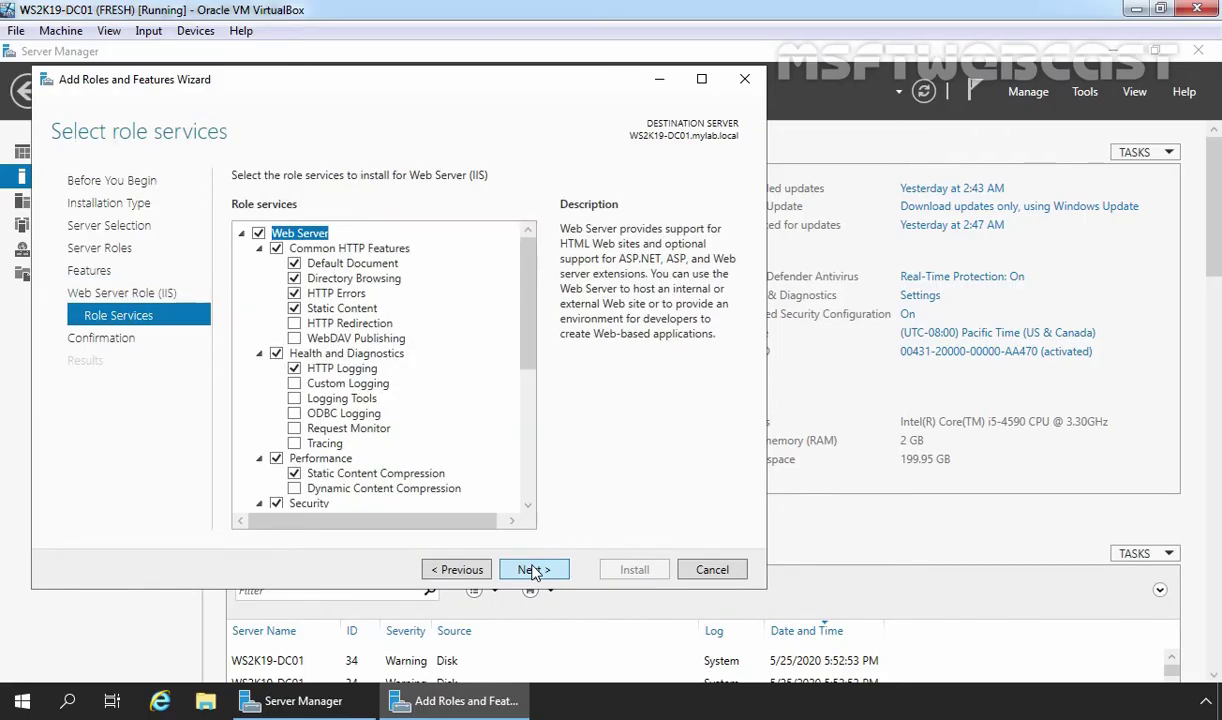
Step: Include the FTP Server role service with FTP Service only, then install the selections and close the wizard
drag(527, 300, 521, 417)
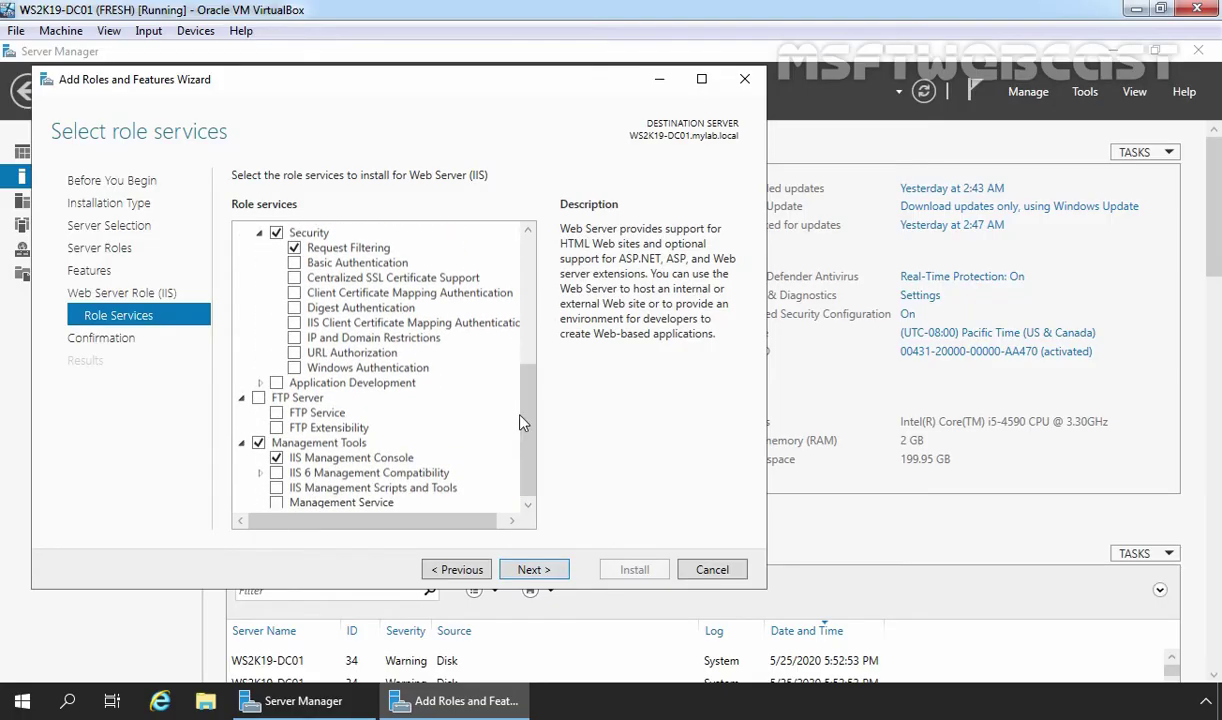
click(259, 399)
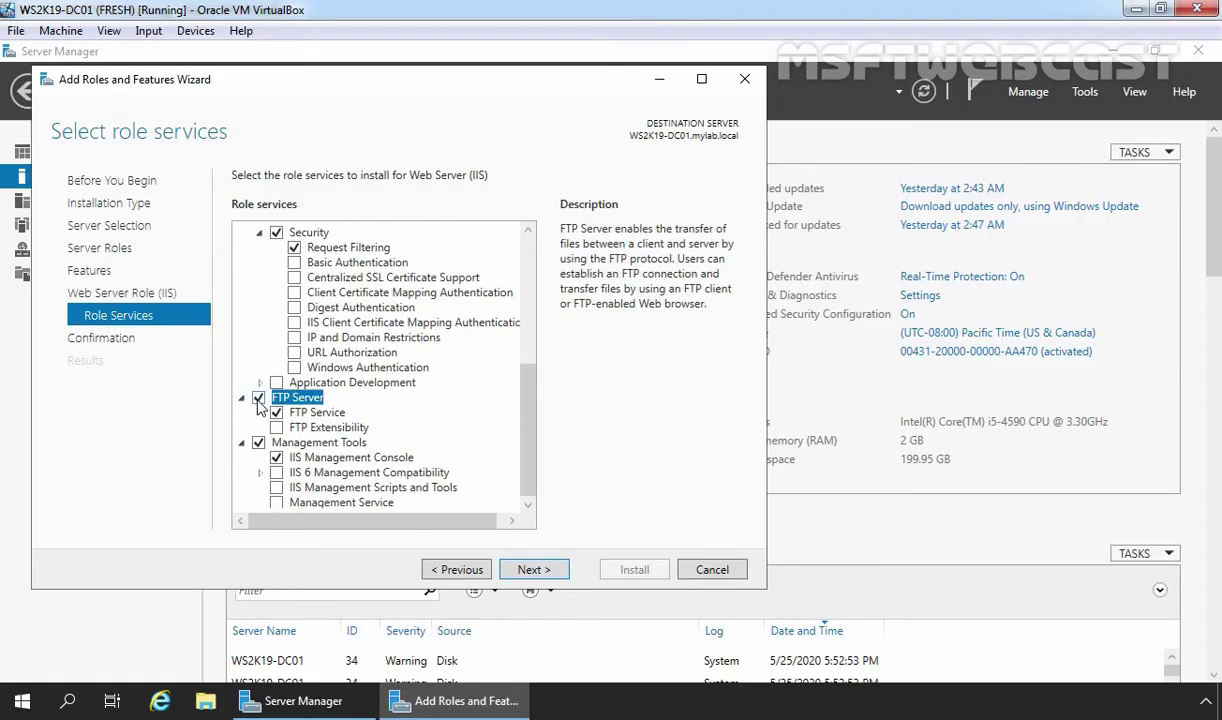
click(323, 429)
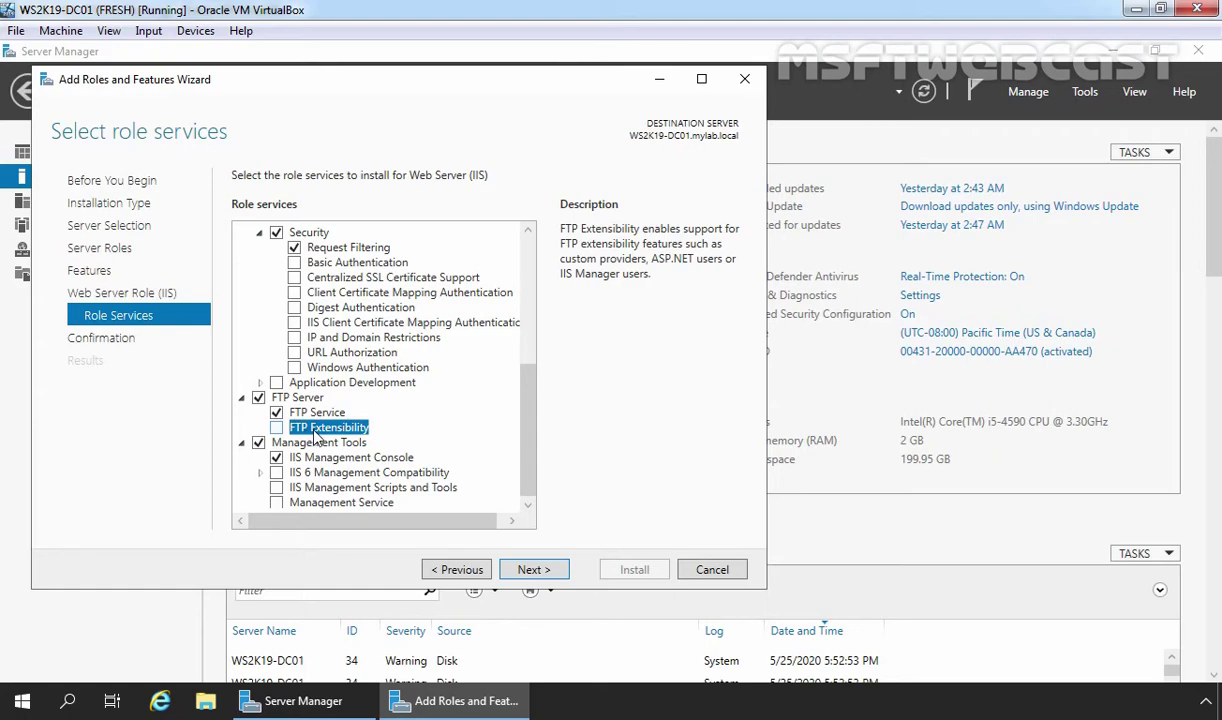
click(306, 411)
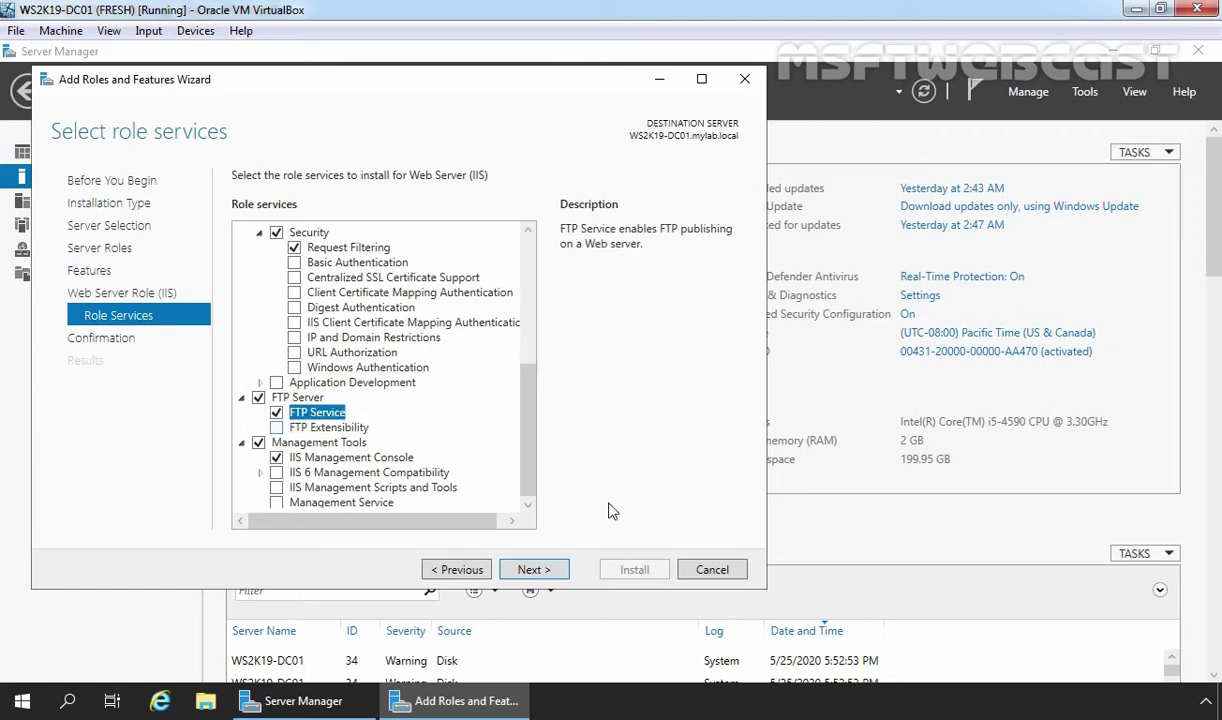
click(524, 570)
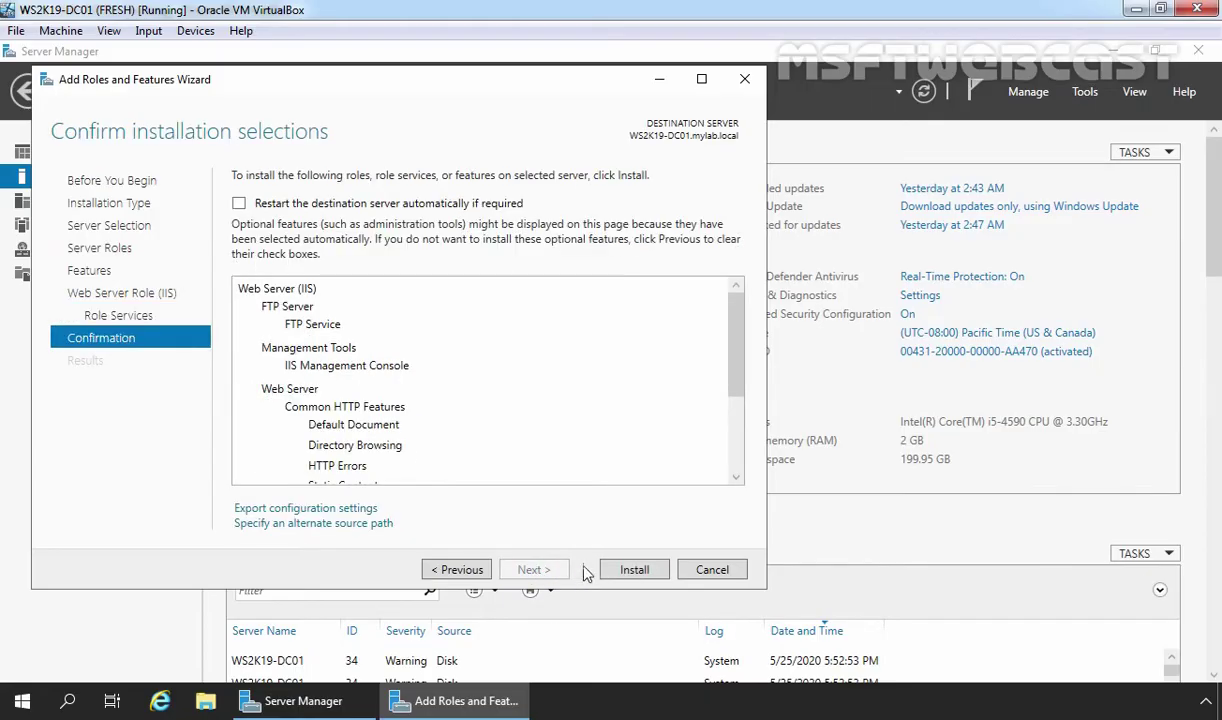
click(634, 570)
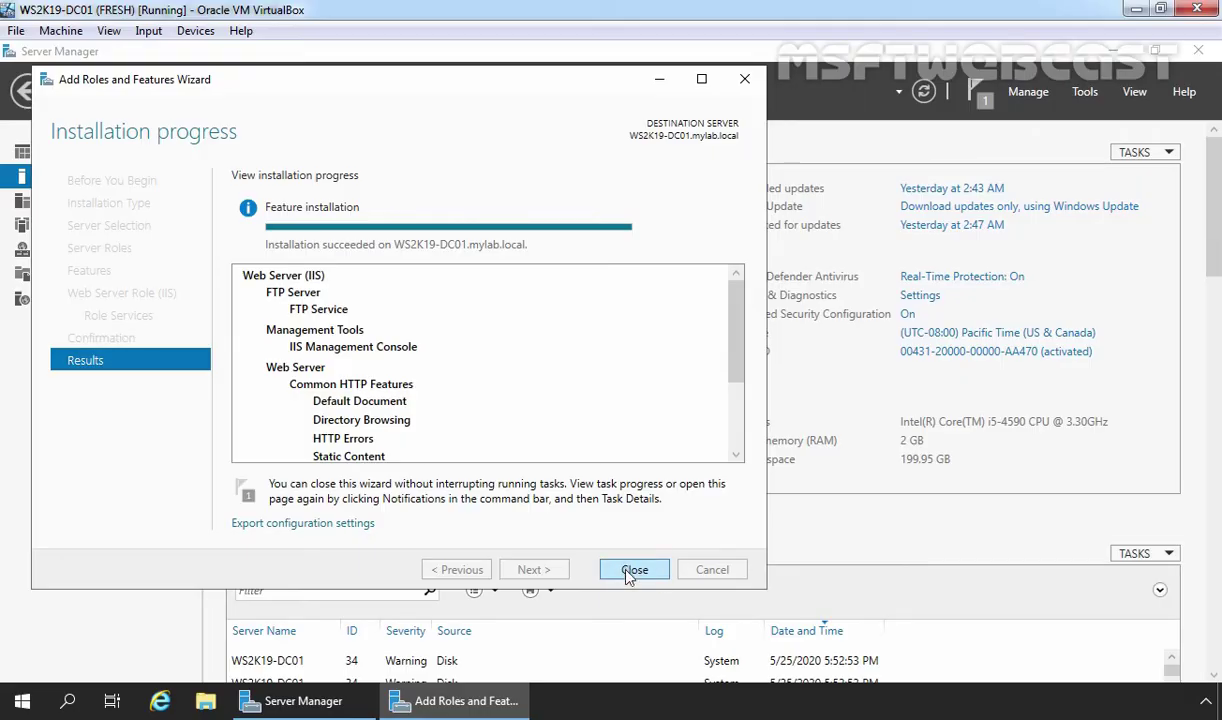
click(634, 570)
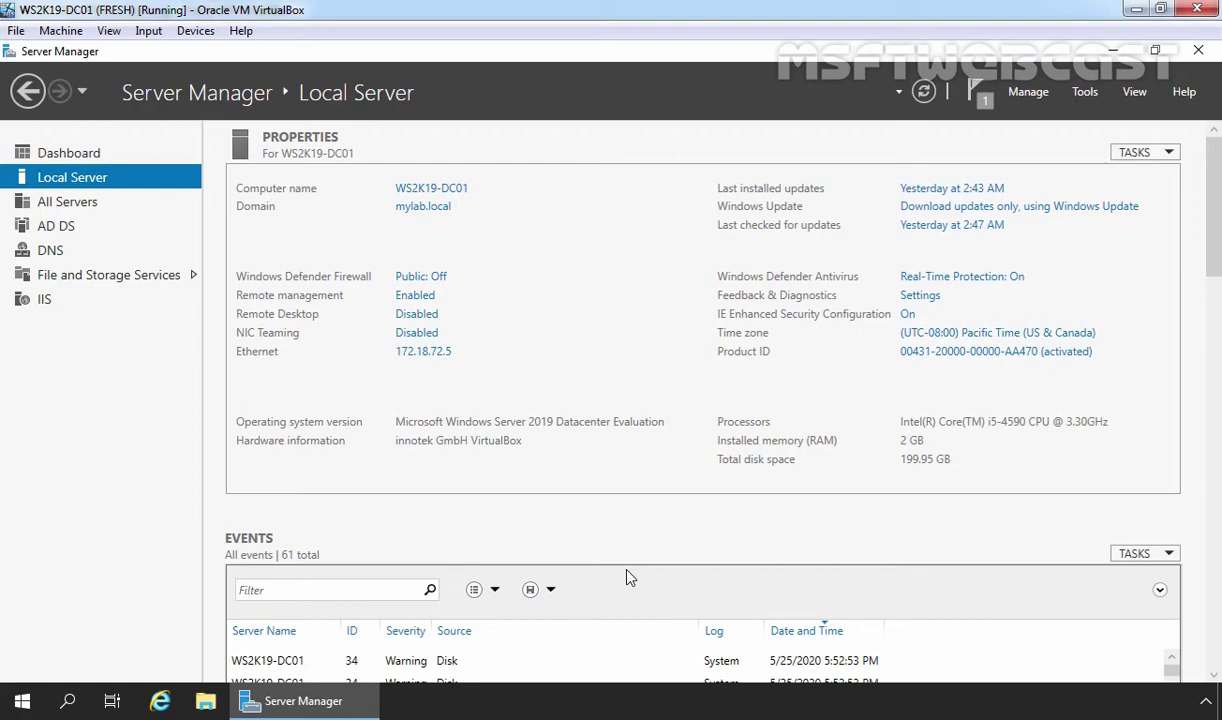
Step: Open Internet Information Services (IIS) Manager maximized and show the Sites of the WS2K19-DC01 server
click(1084, 92)
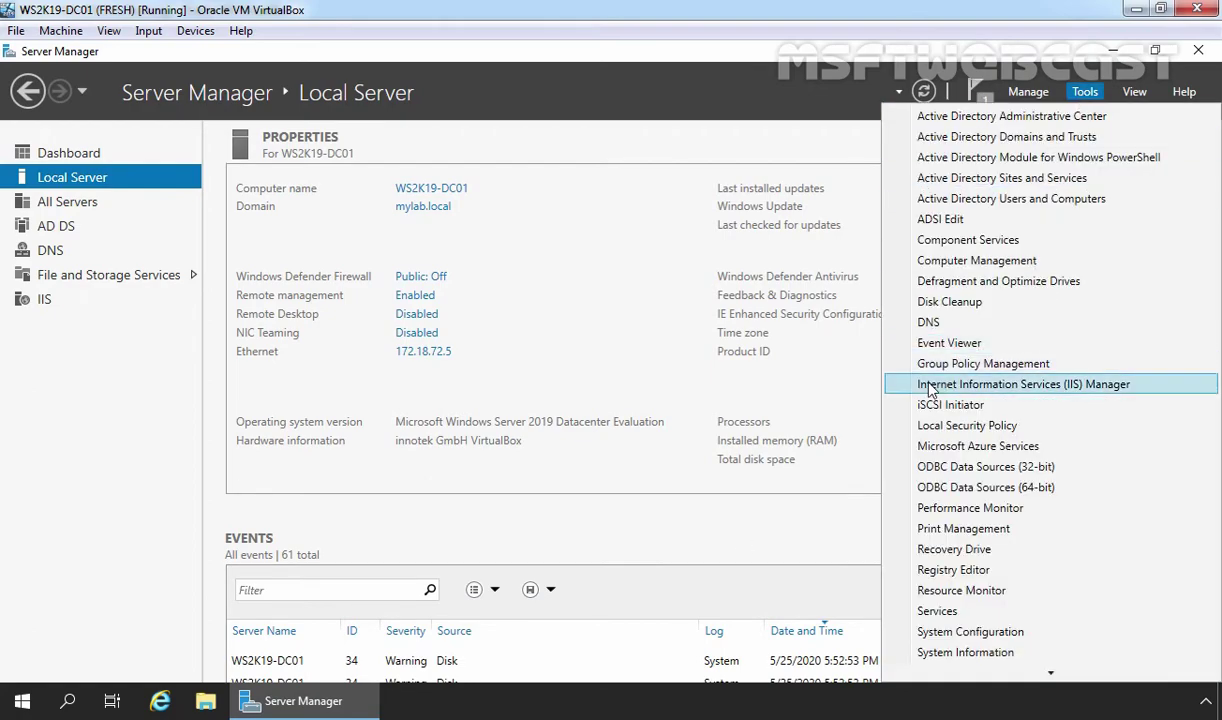
click(1040, 390)
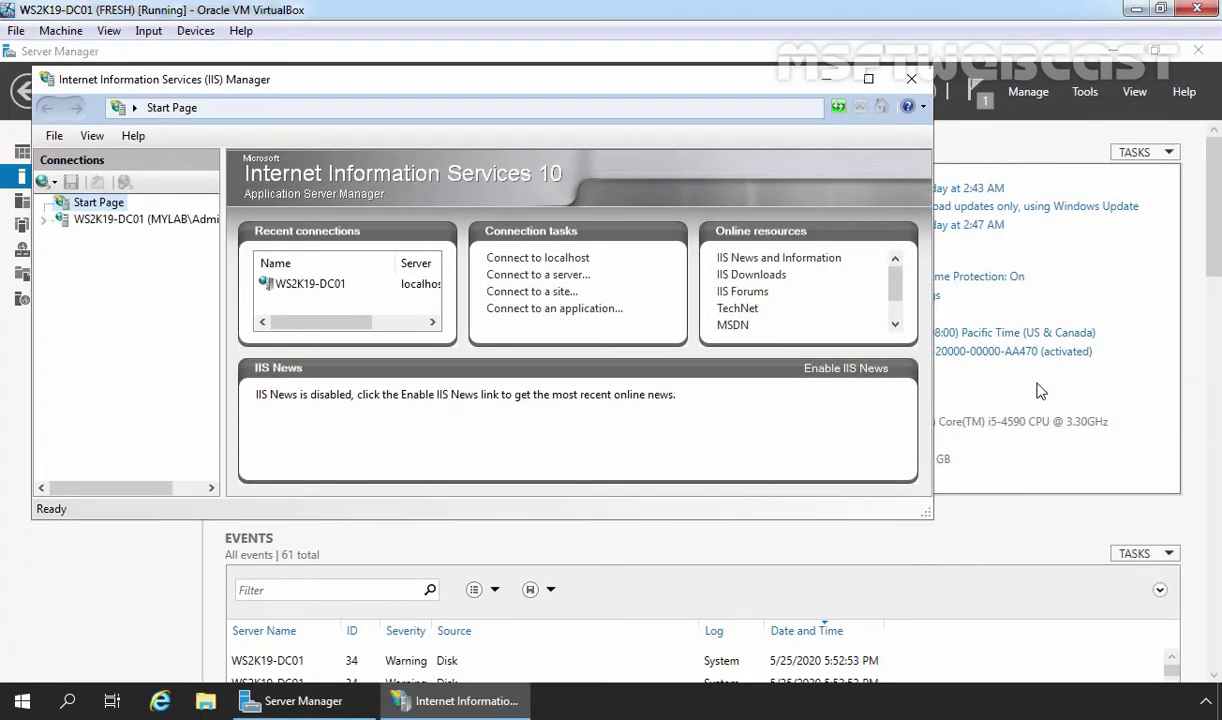
click(869, 80)
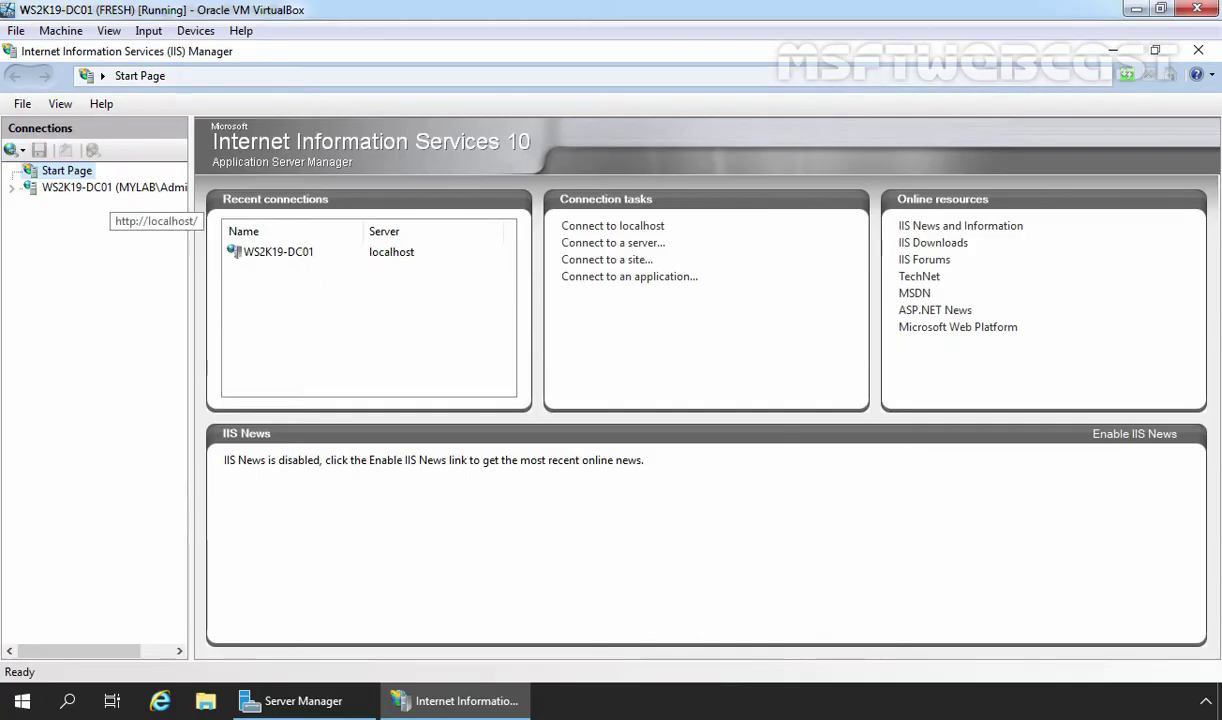
click(89, 193)
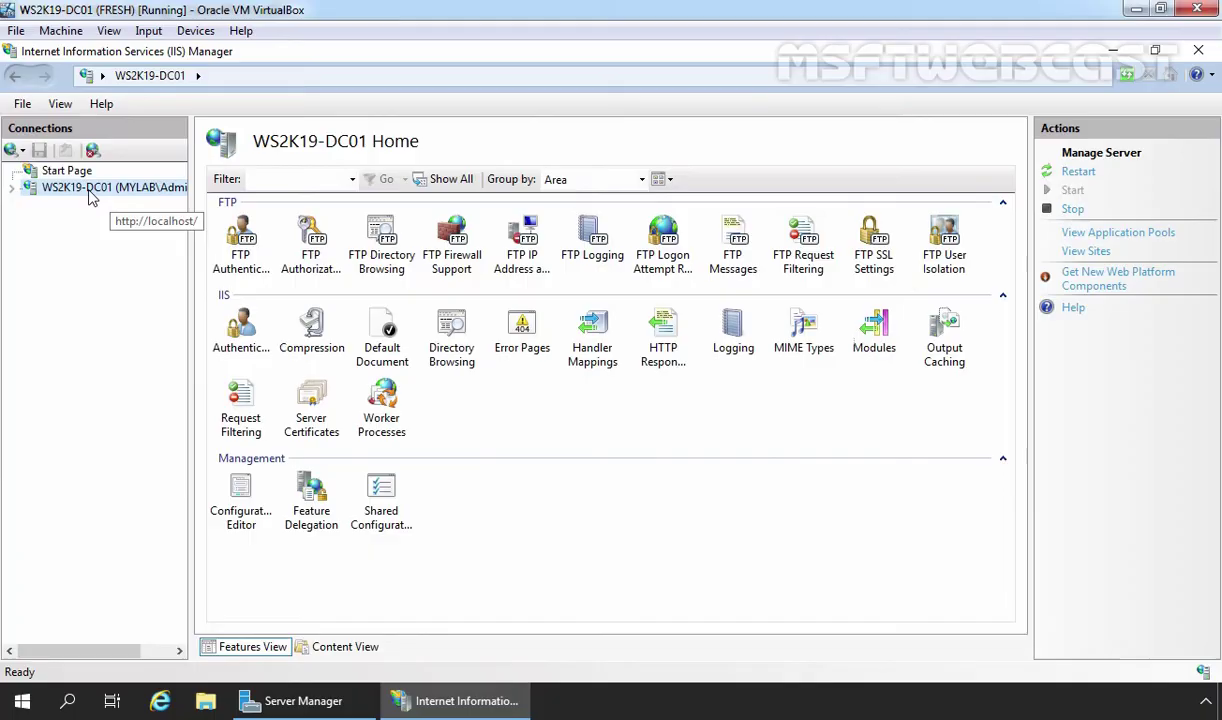
click(13, 189)
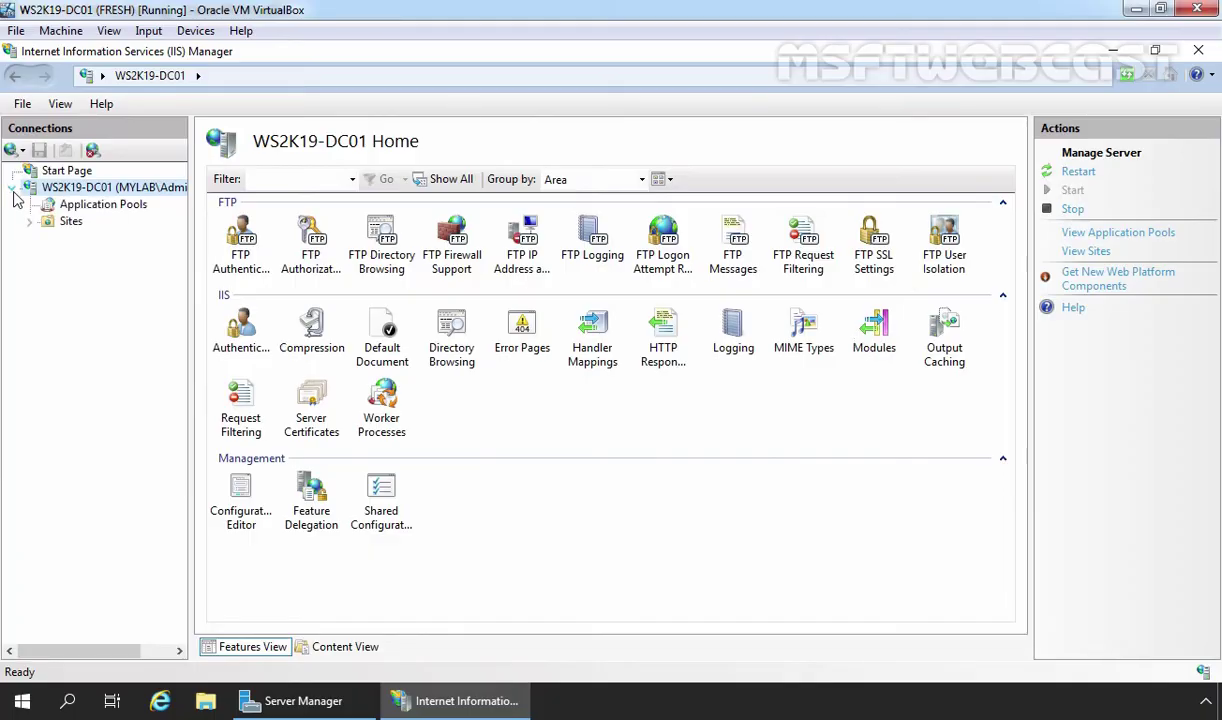
click(68, 224)
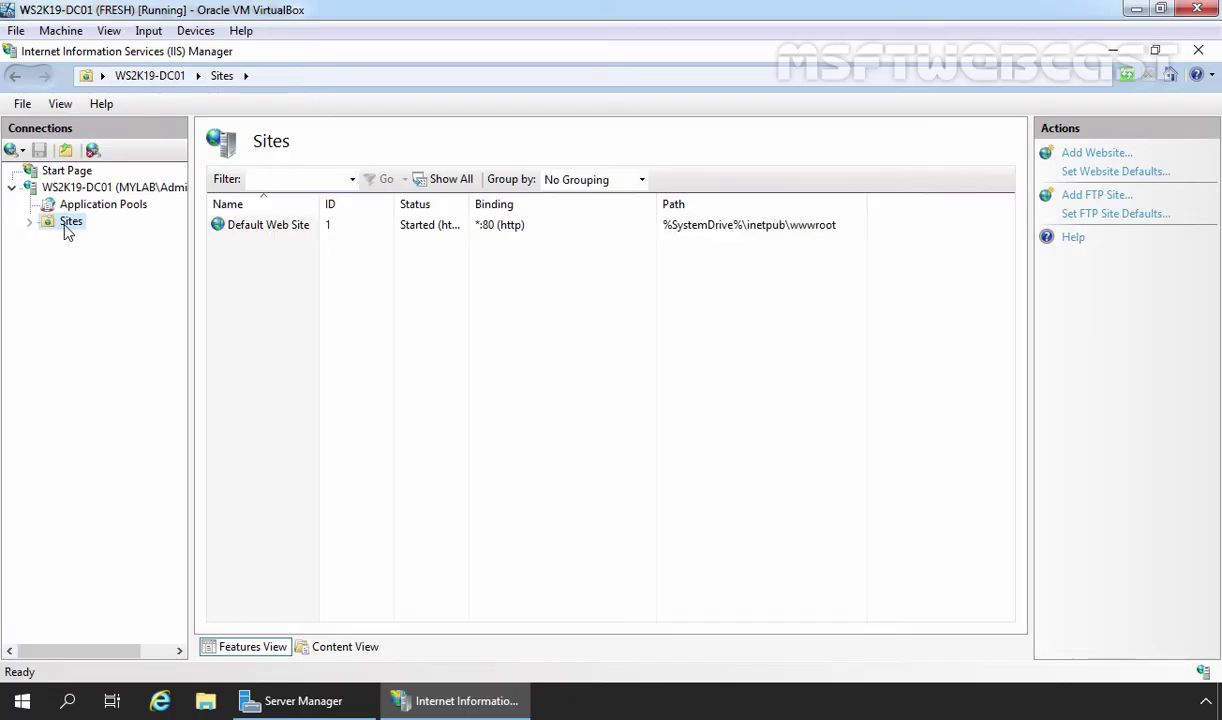
Step: Start adding a new FTP site under Sites and name it "MYLAB FTP Site"
right_click(67, 232)
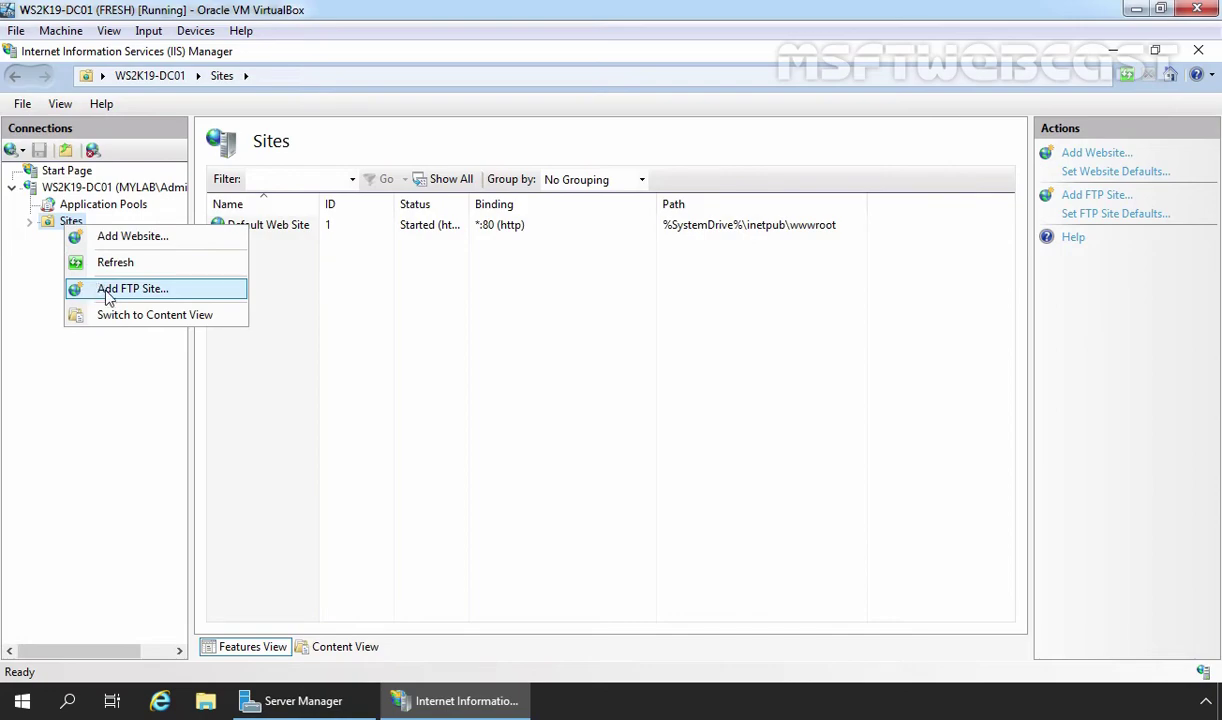
click(152, 289)
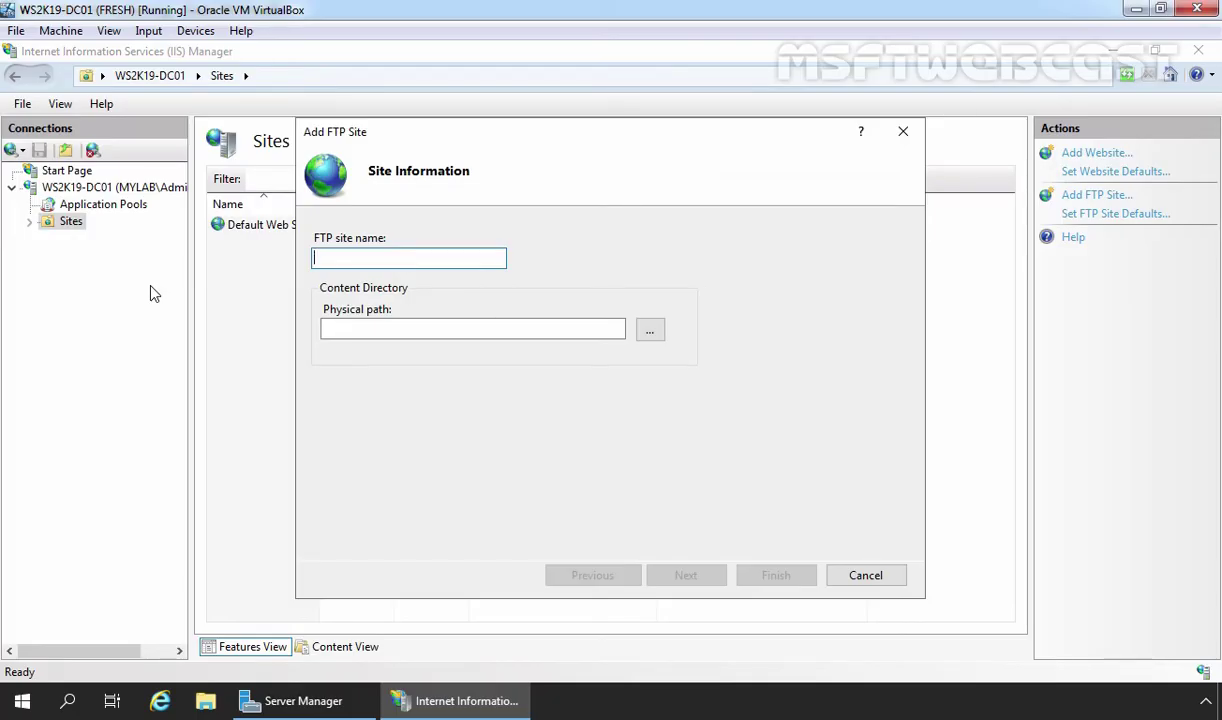
text(MYLAB FTP Site)
Step: Set the FTP site's physical path to C:\inetpub\ftproot and continue to the binding and SSL settings
click(650, 333)
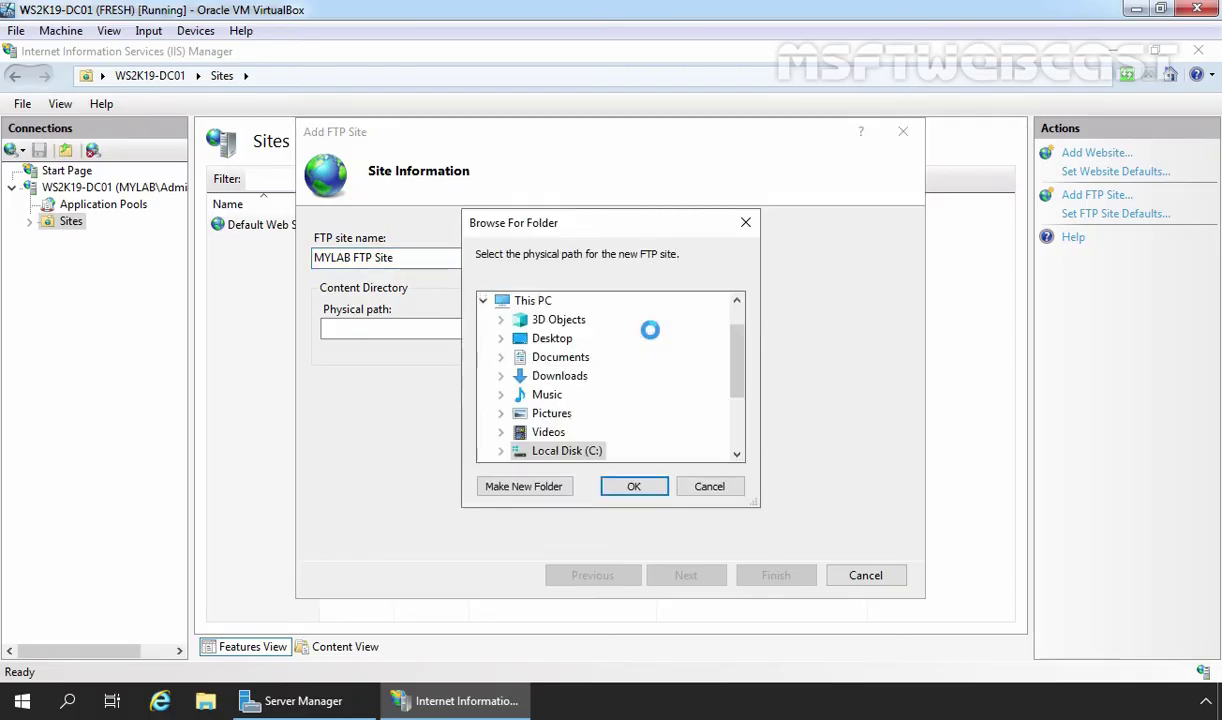
double_click(568, 451)
scroll(588, 400, down, 1)
scroll(592, 381, up, 1)
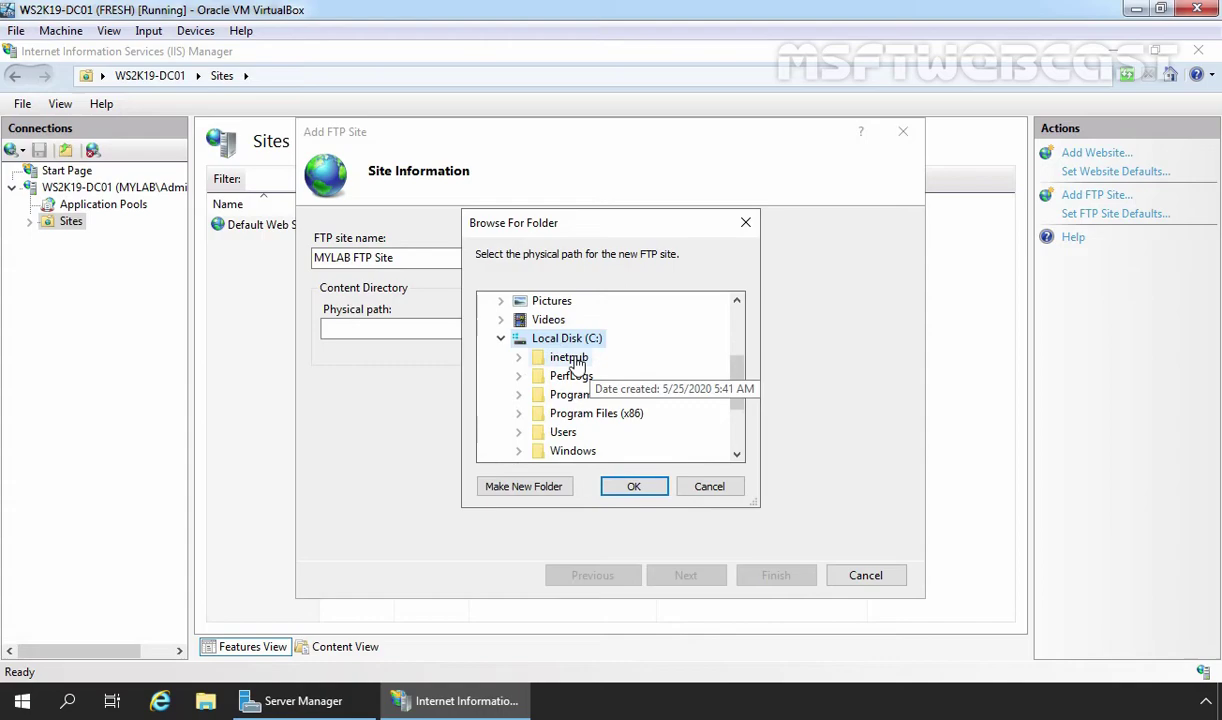
double_click(562, 355)
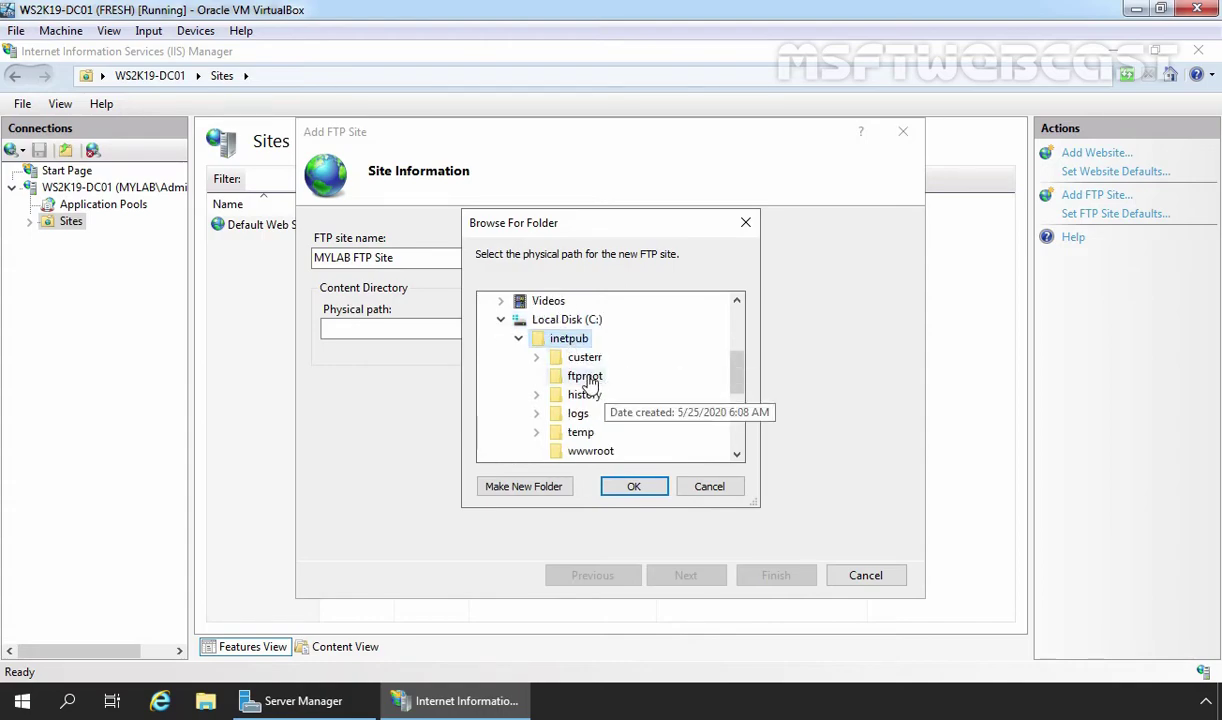
click(580, 381)
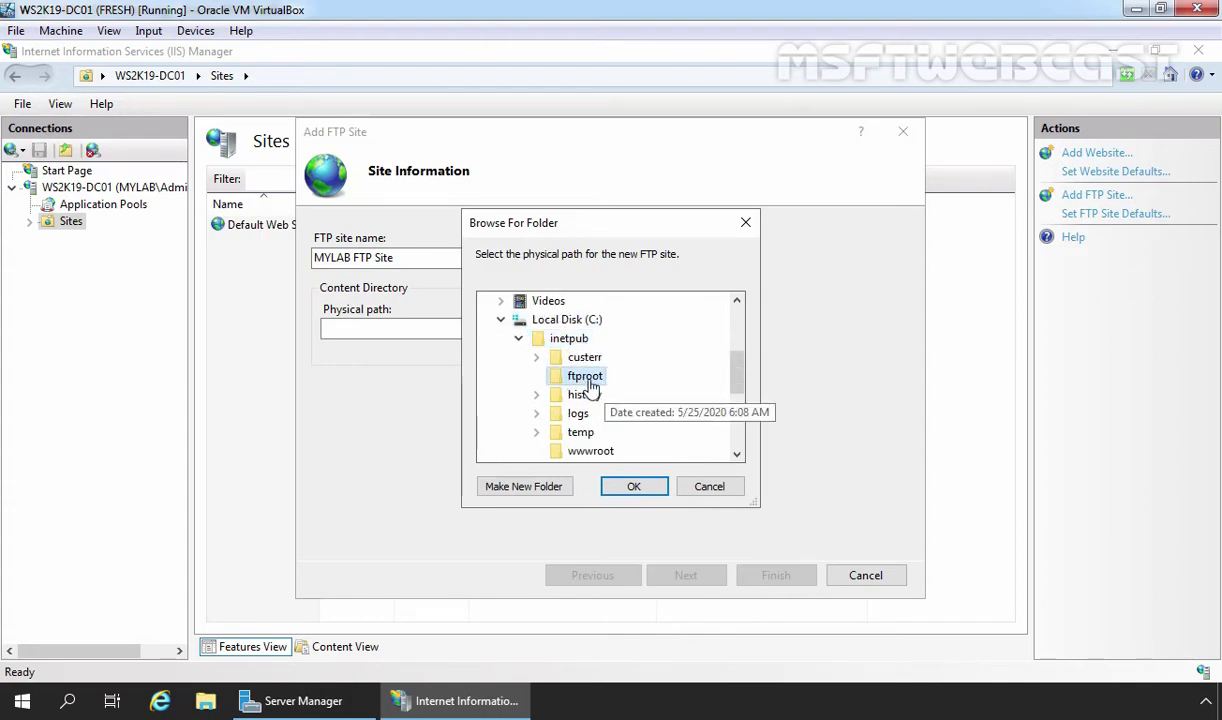
click(634, 488)
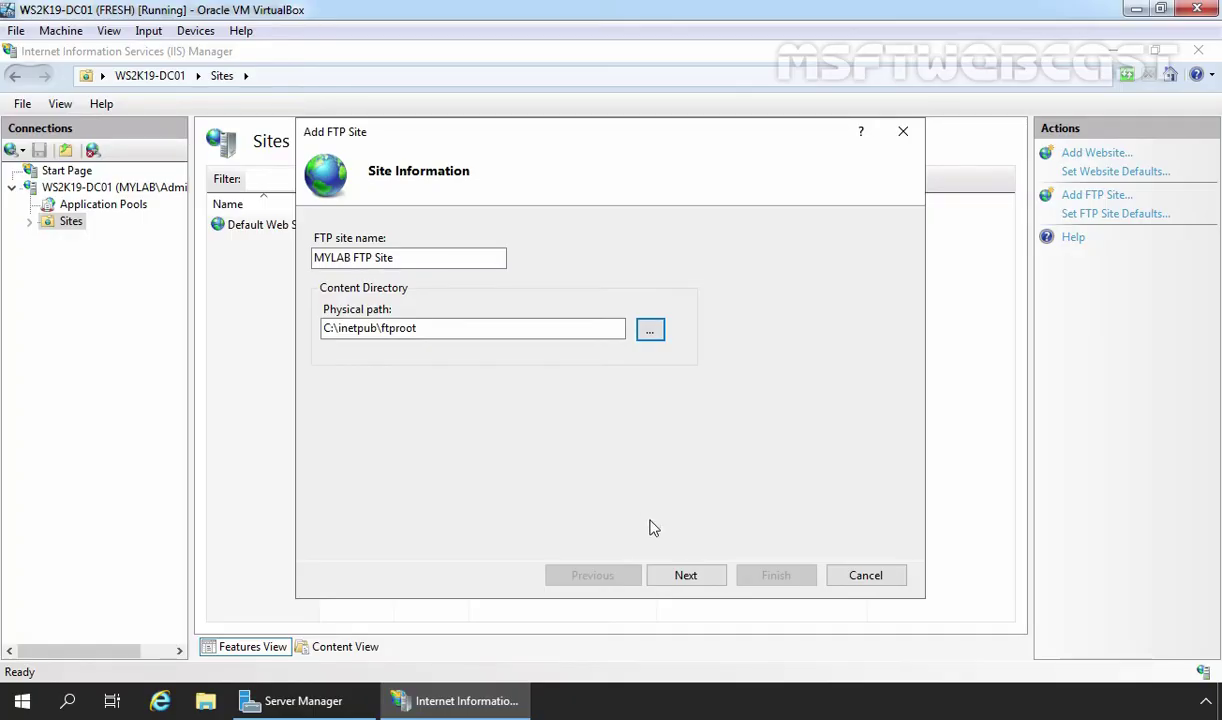
click(686, 576)
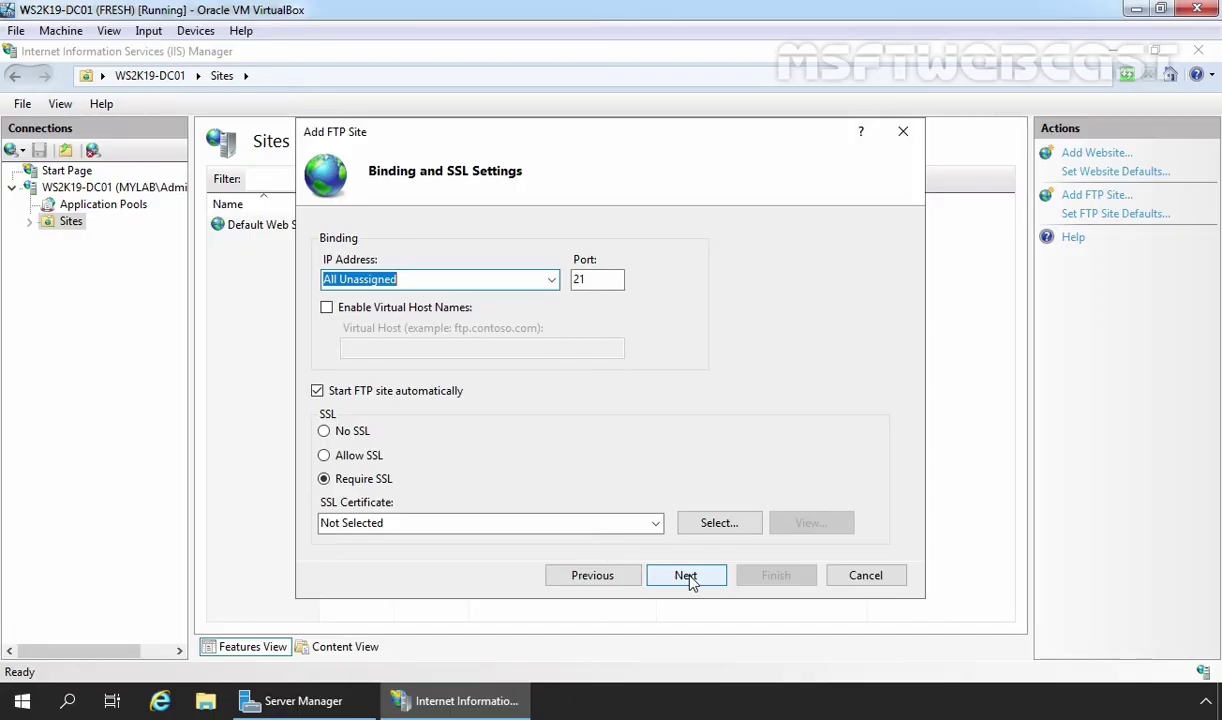
Step: Bind the FTP site to IP address 172.18.72.5, choose No SSL, and continue to the authentication and authorization settings
click(552, 281)
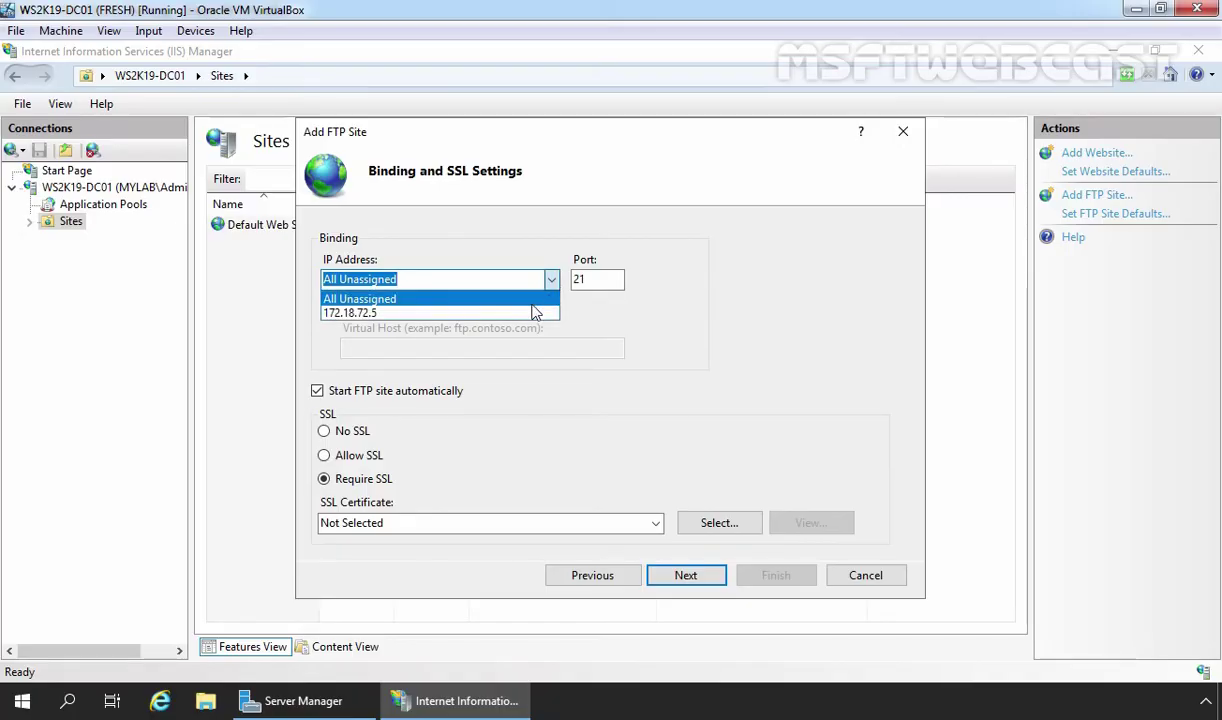
click(532, 314)
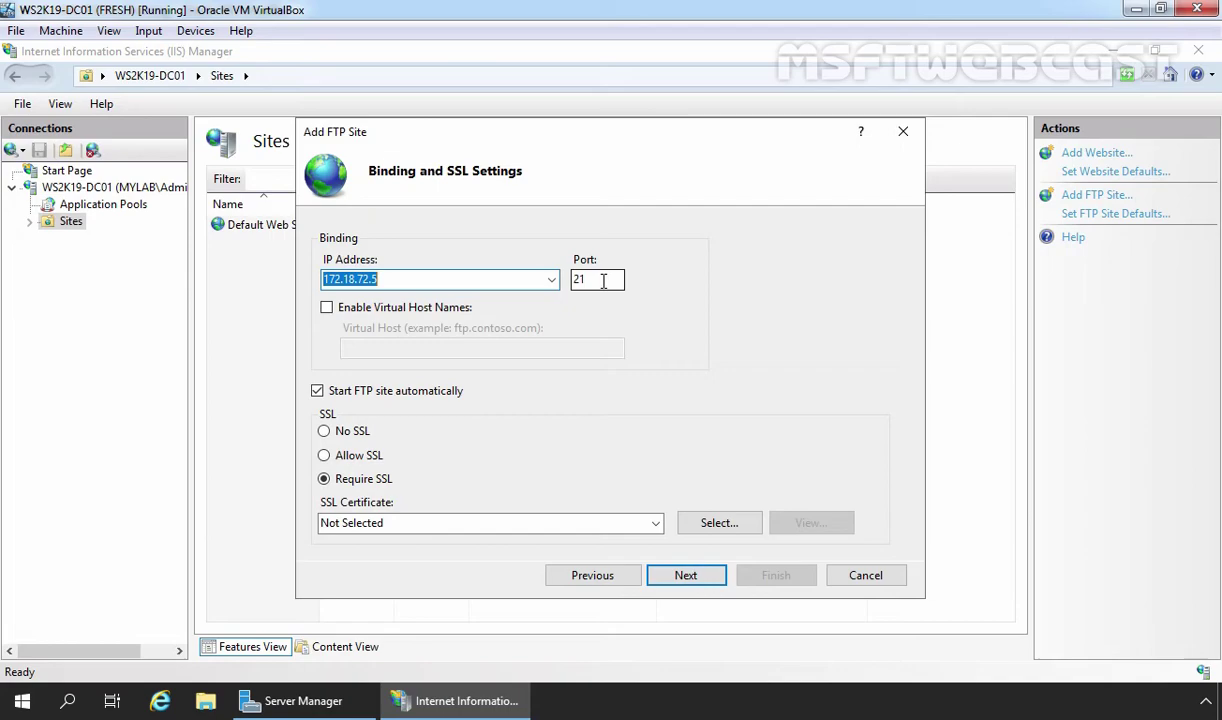
click(325, 432)
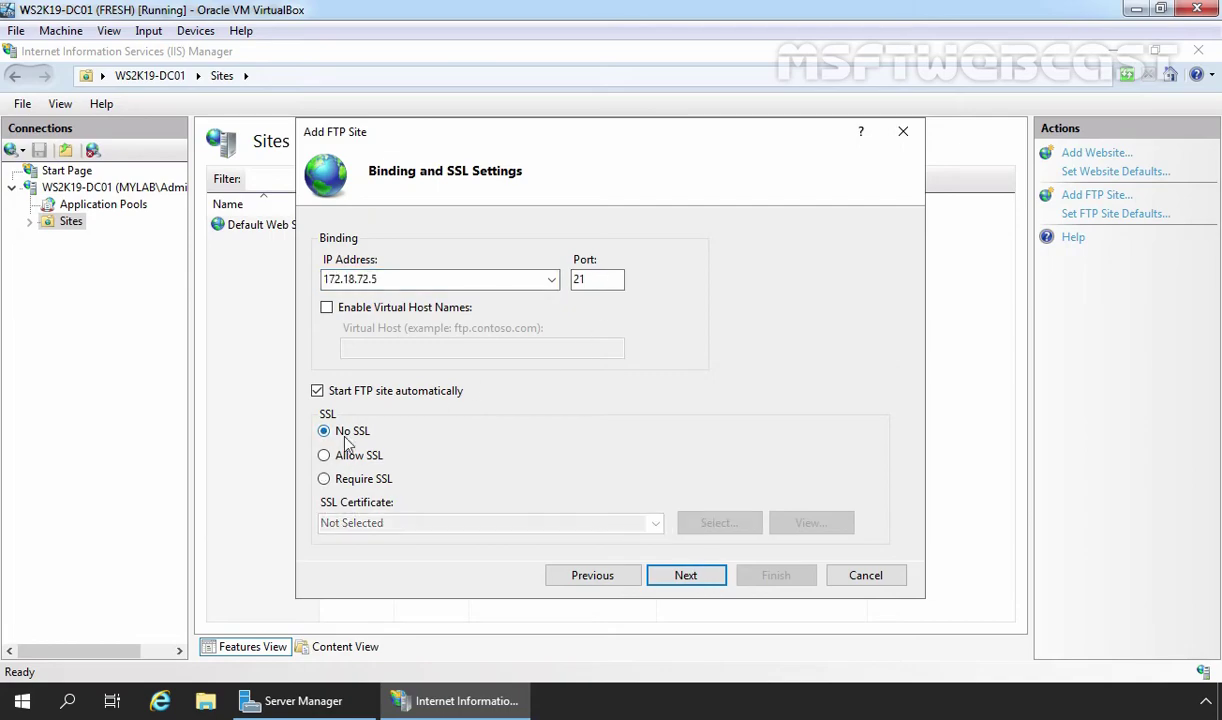
click(686, 577)
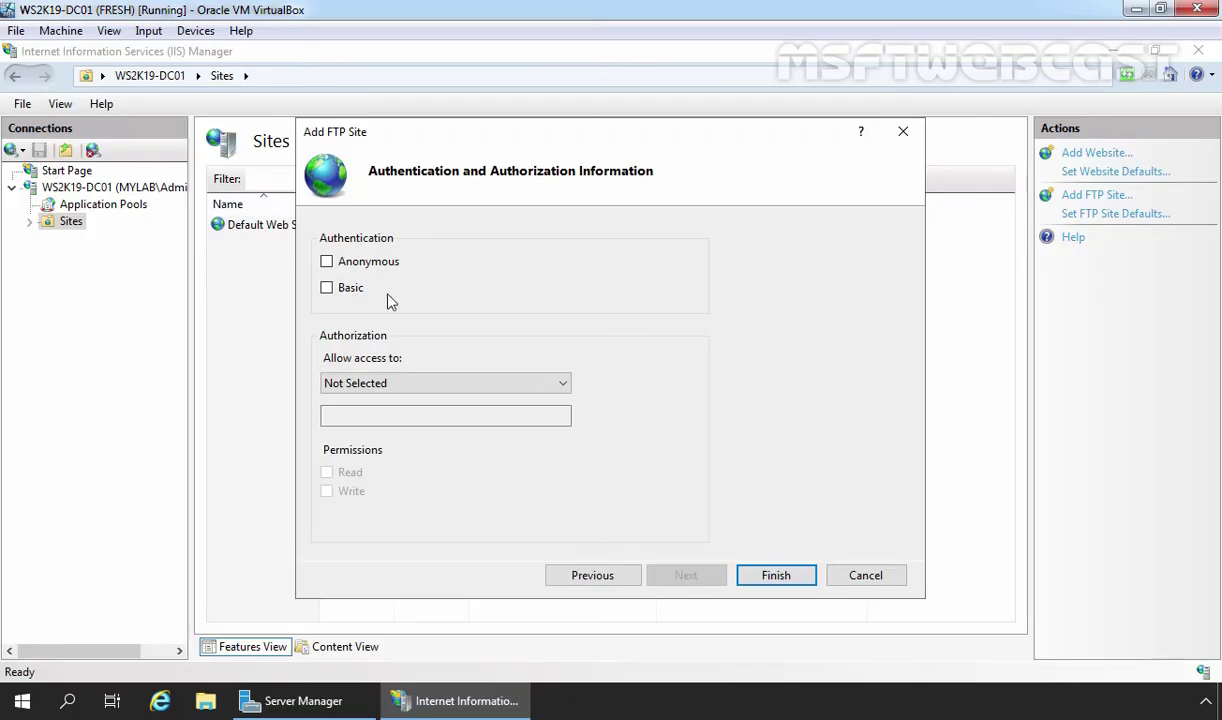
Step: Enable Anonymous authentication, allow anonymous users Read permission, finish creating the FTP site, and select MYLAB FTP Site in the list
click(328, 263)
click(563, 385)
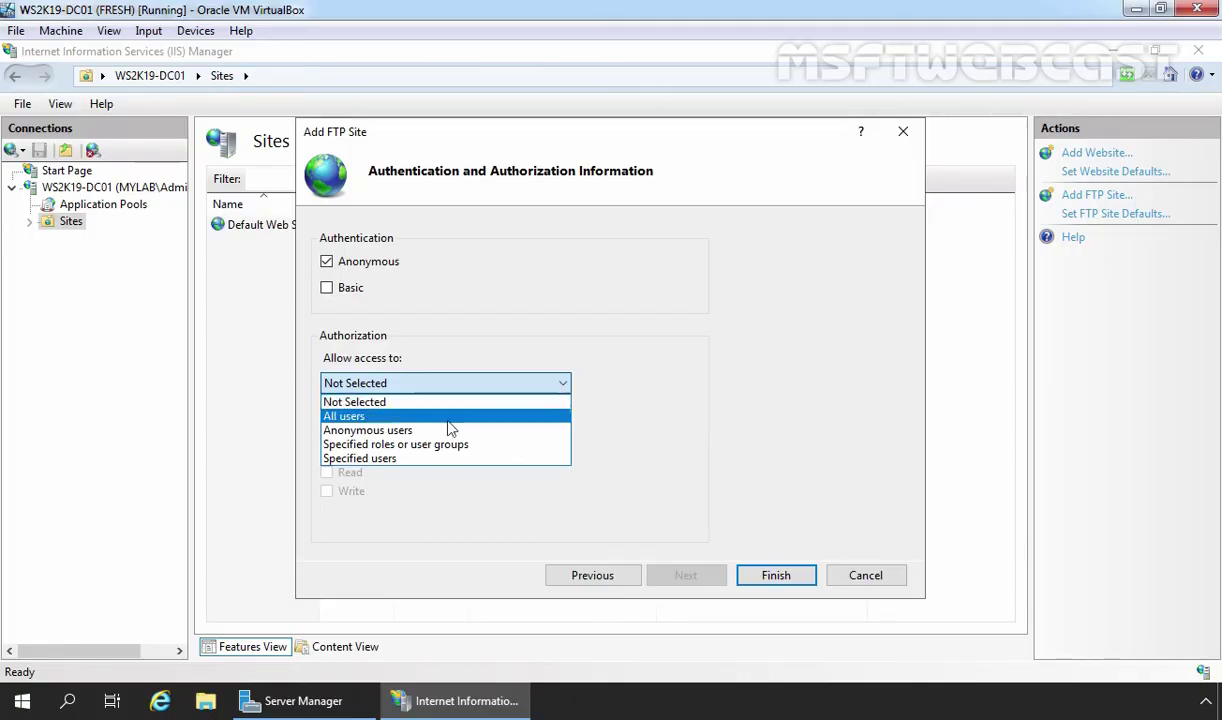
click(380, 430)
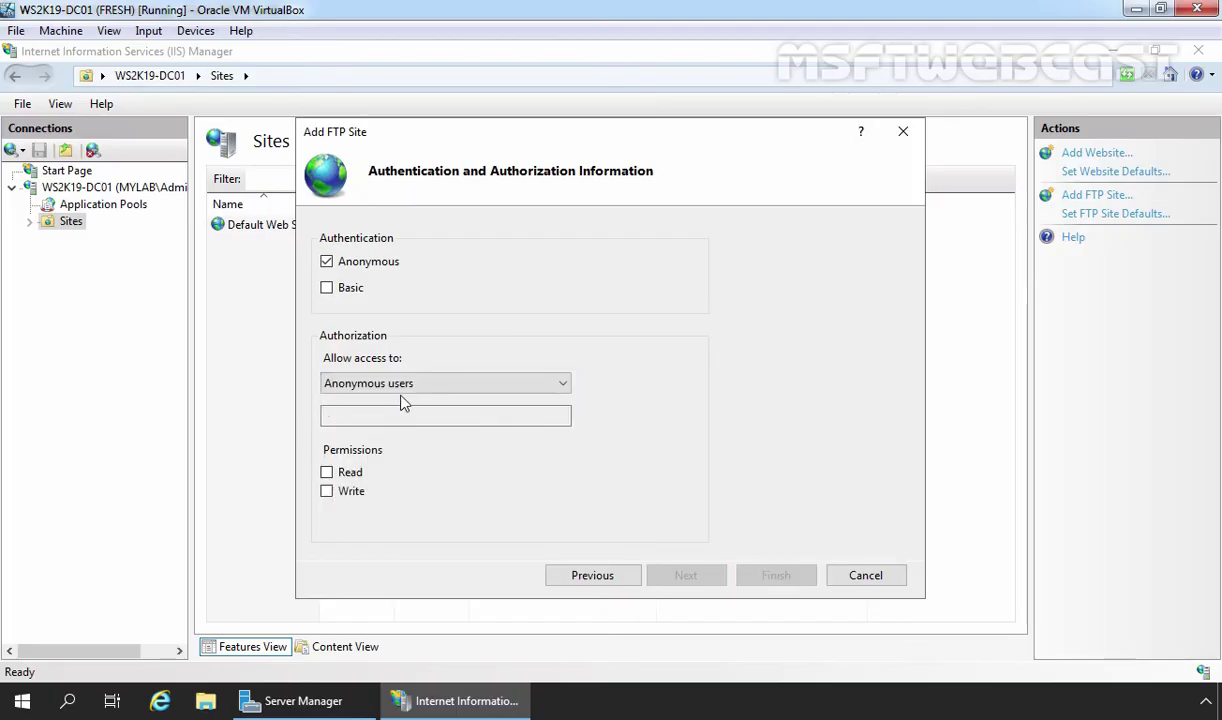
click(327, 473)
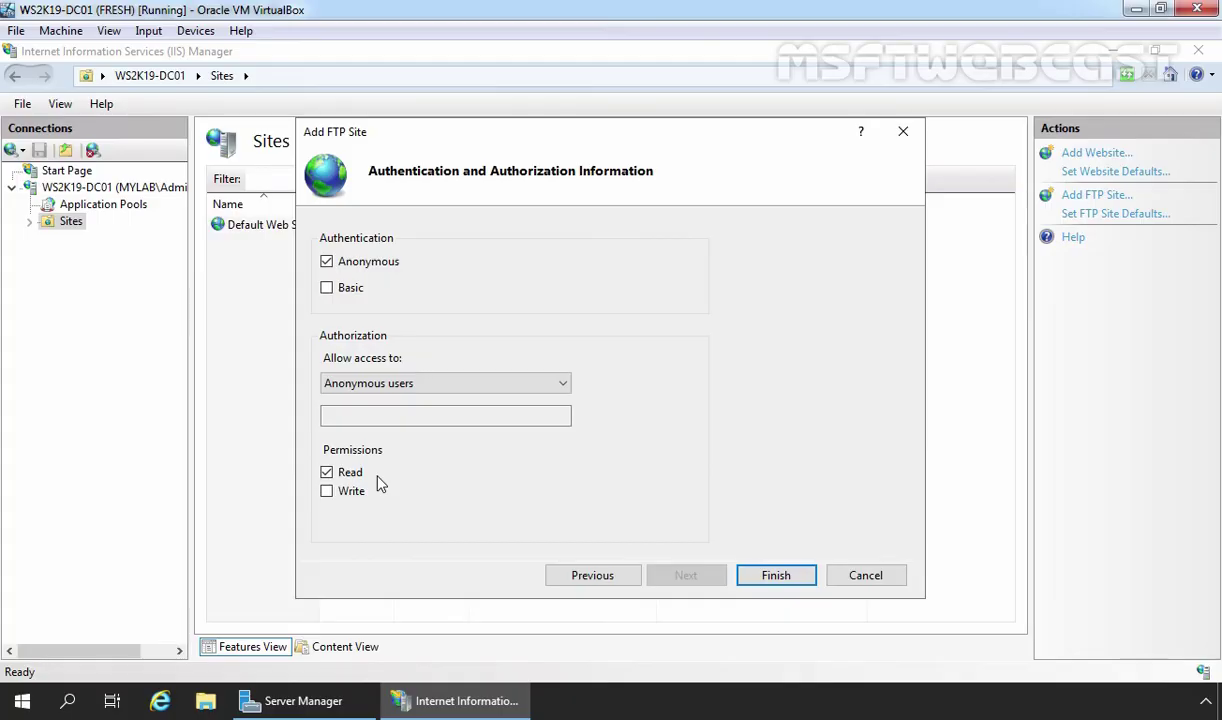
click(776, 576)
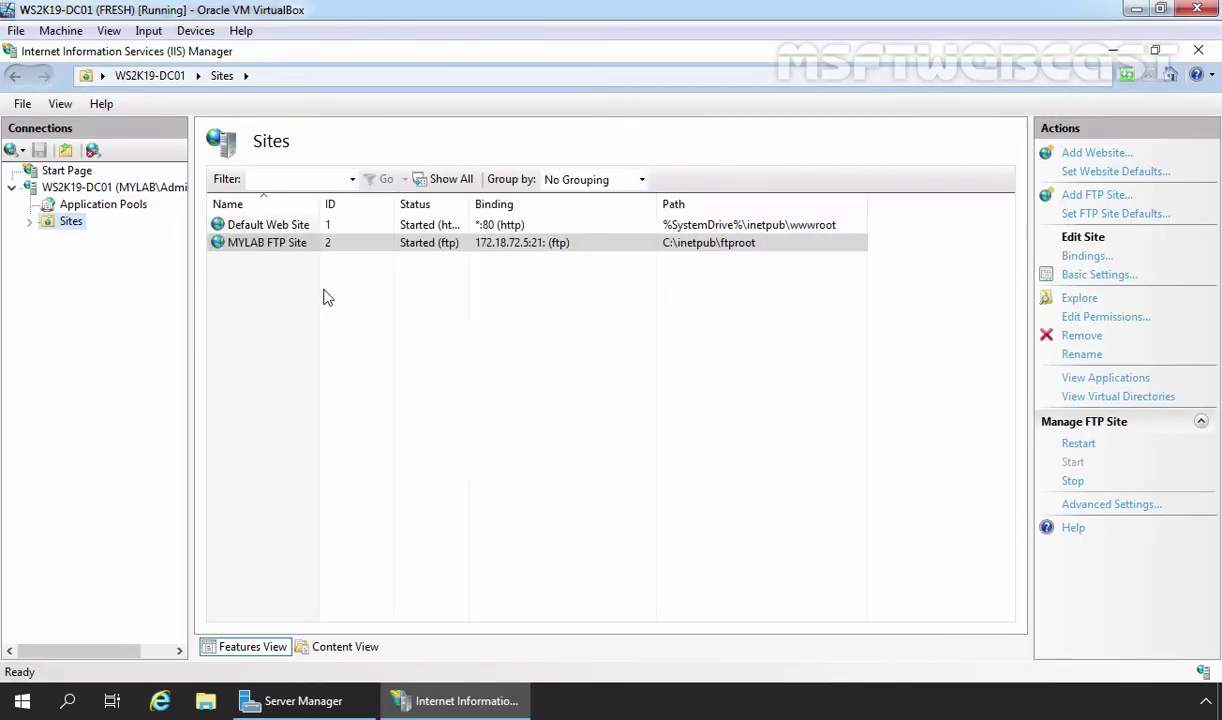
click(256, 244)
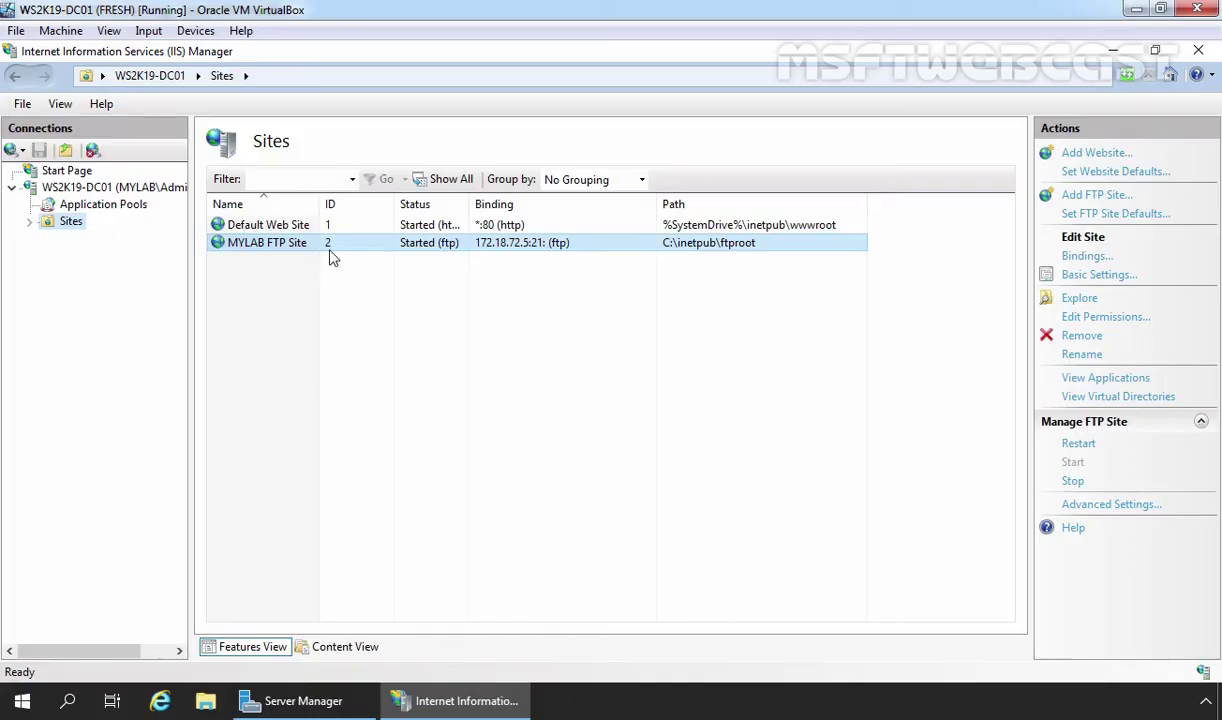
click(512, 249)
Step: Open File Explorer and copy all four installer files from the Downloads folder
click(207, 704)
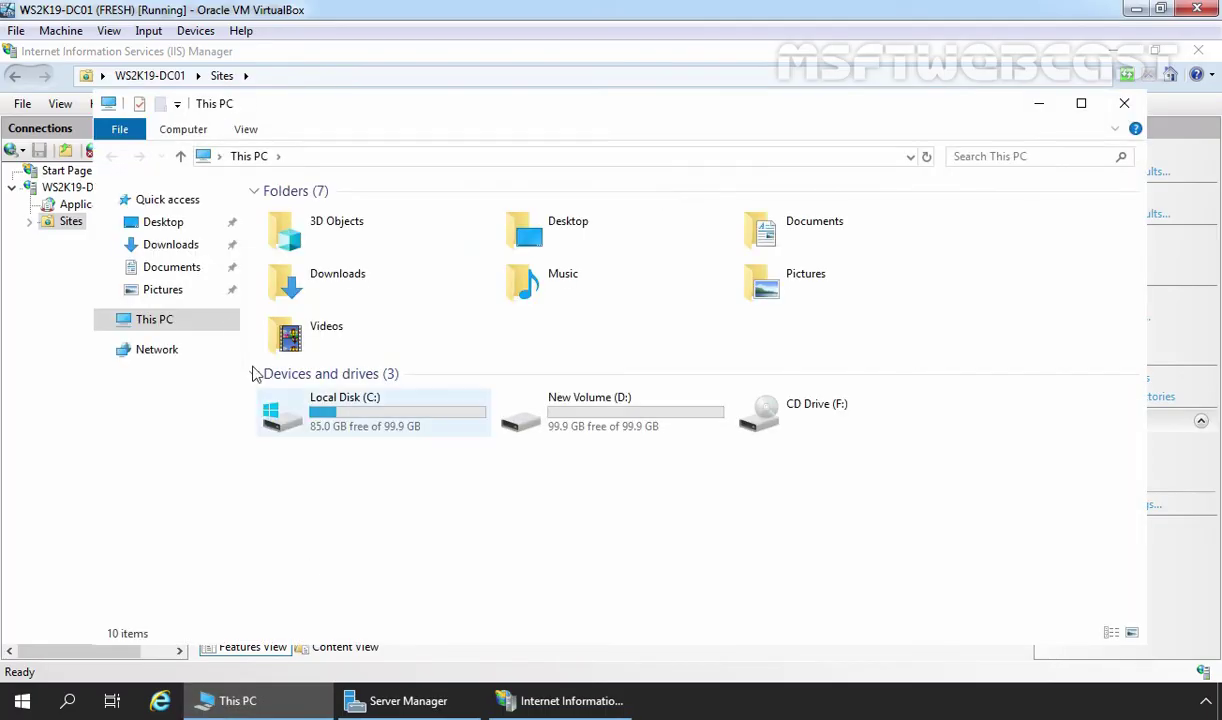
click(167, 255)
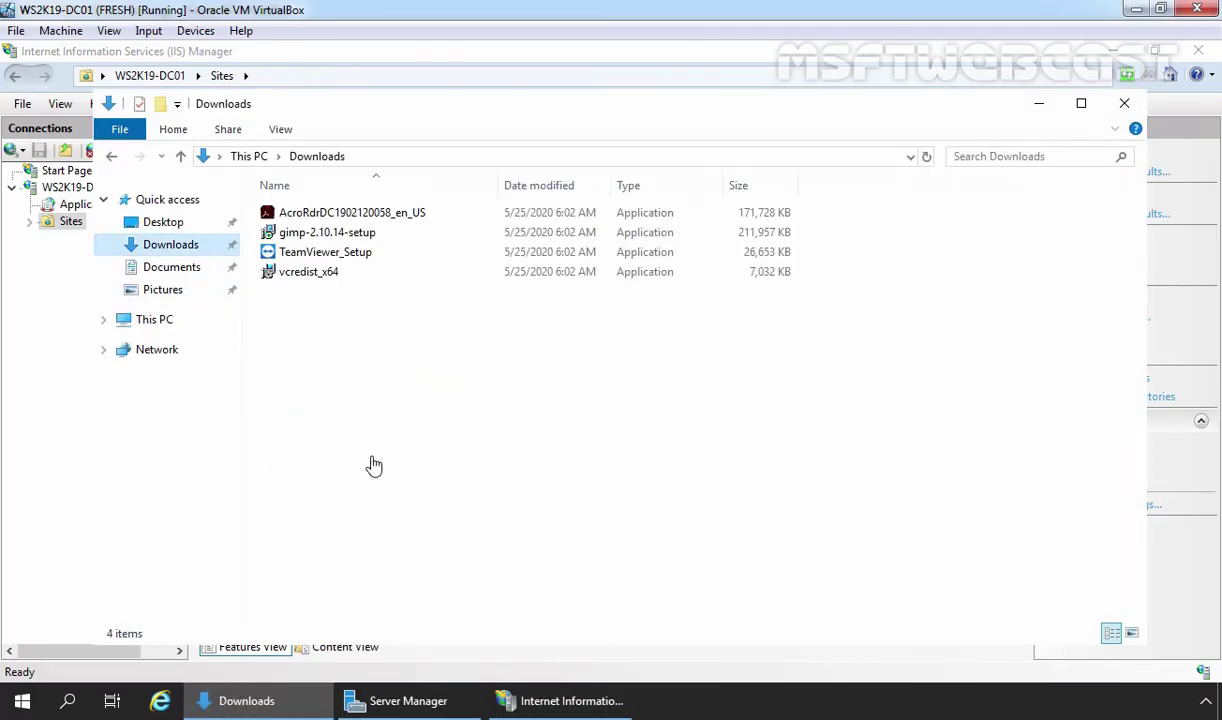
drag(457, 441, 333, 218)
right_click(333, 218)
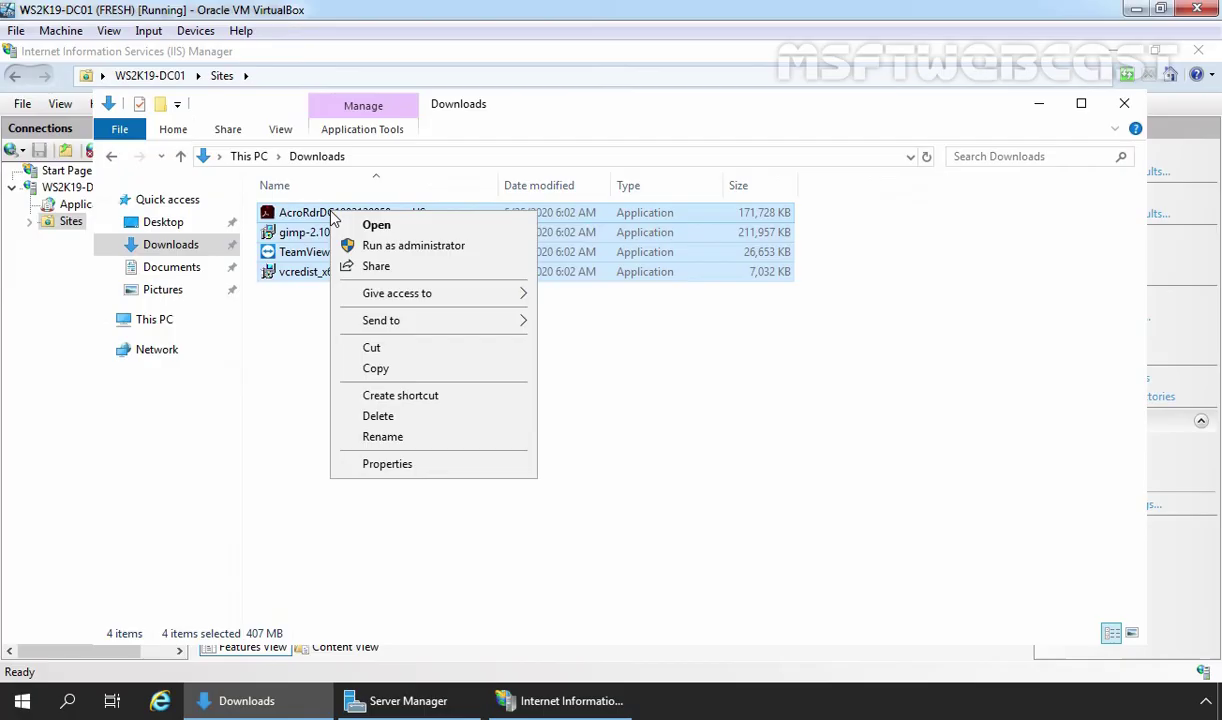
click(366, 370)
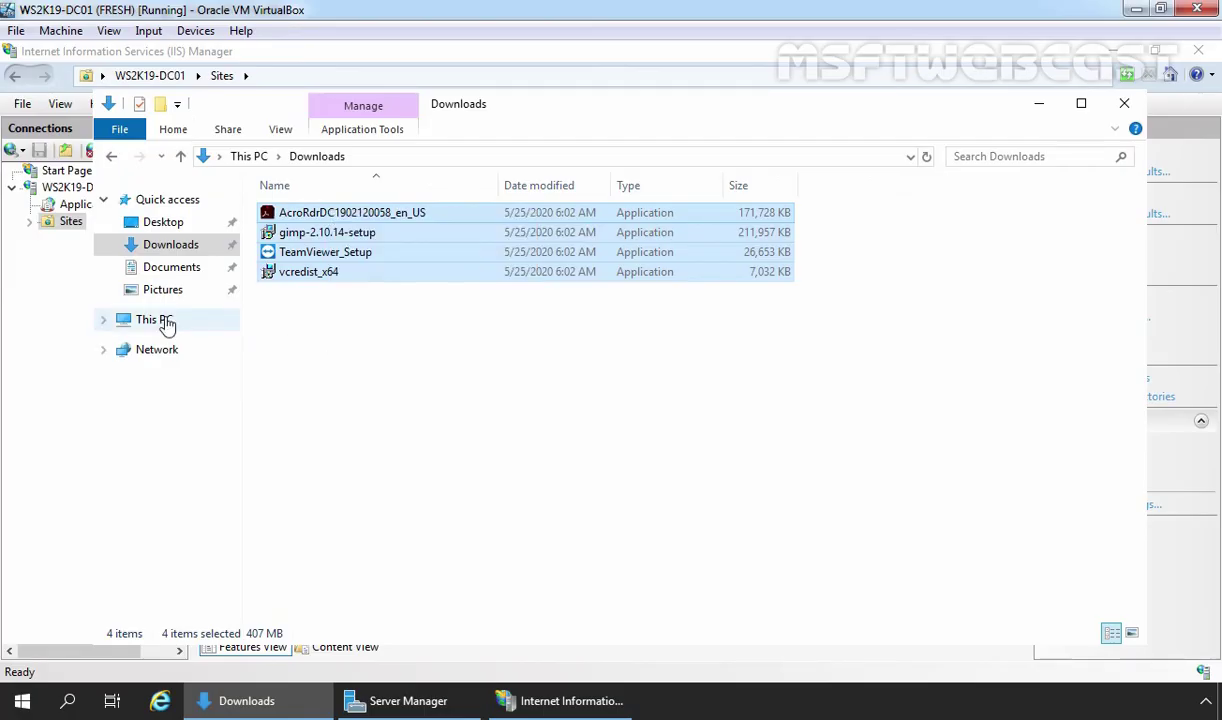
Step: Paste the copied installer files into C:\inetpub\ftproot and clear the selection
click(164, 322)
double_click(374, 412)
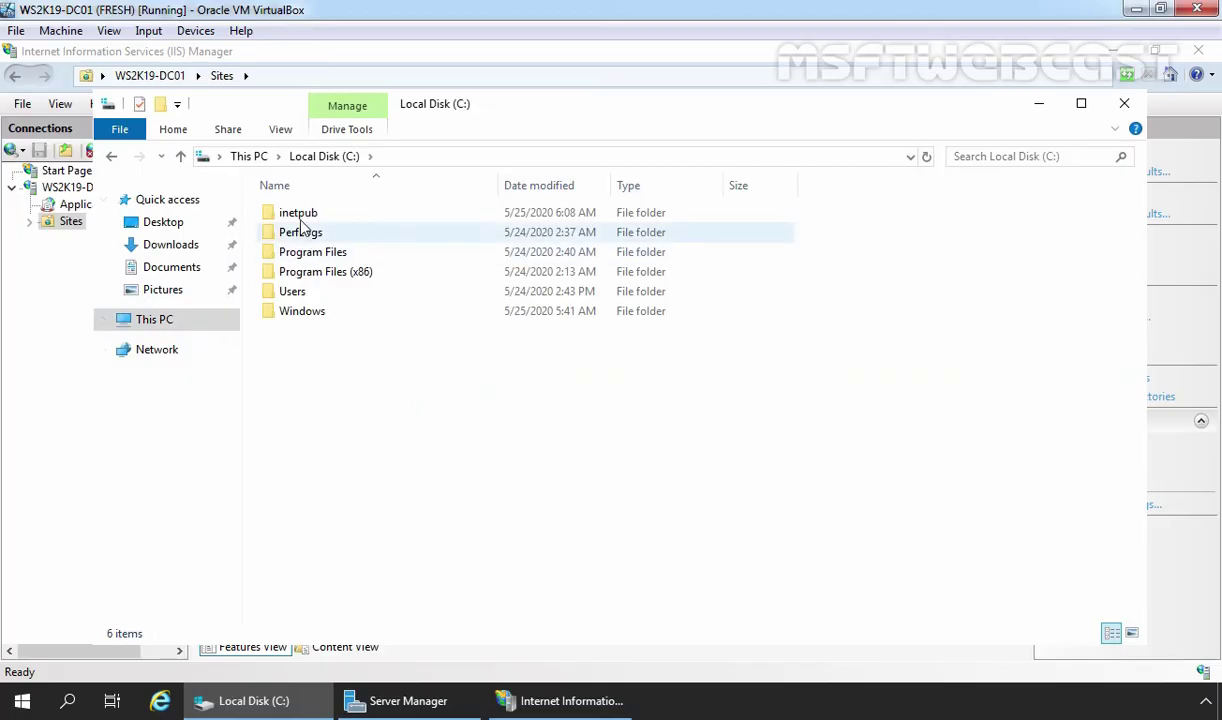
click(299, 216)
double_click(299, 215)
double_click(300, 232)
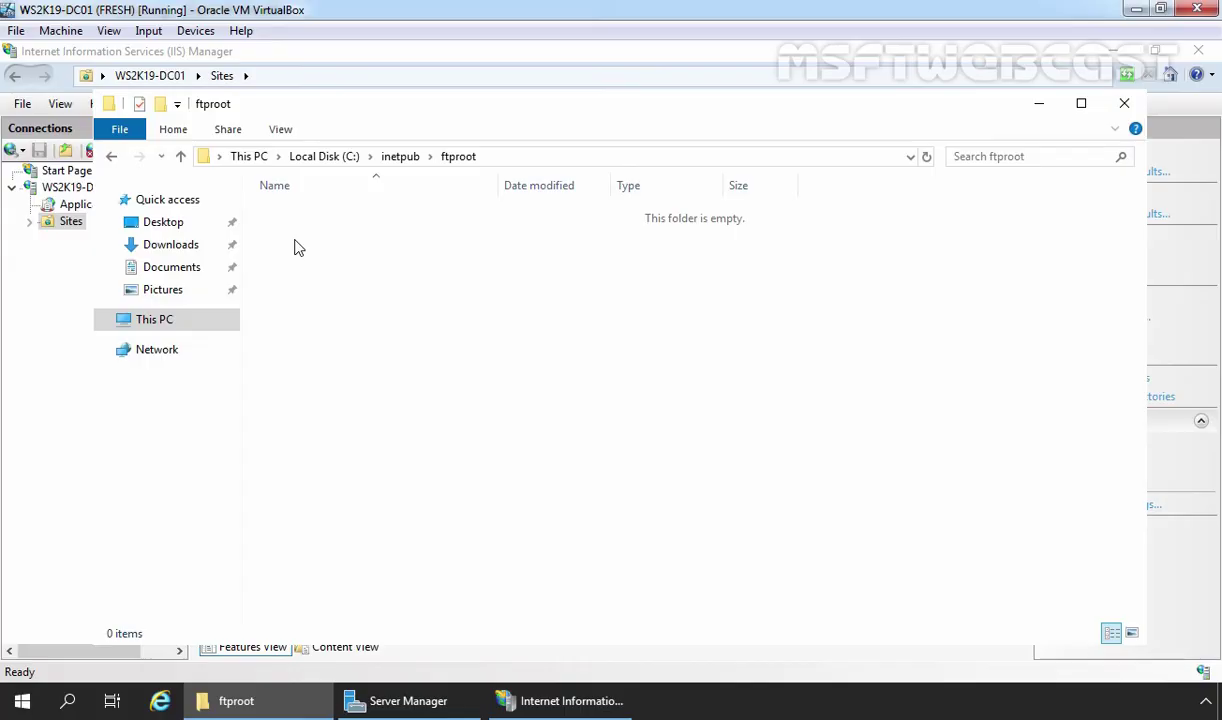
key(shift+F10)
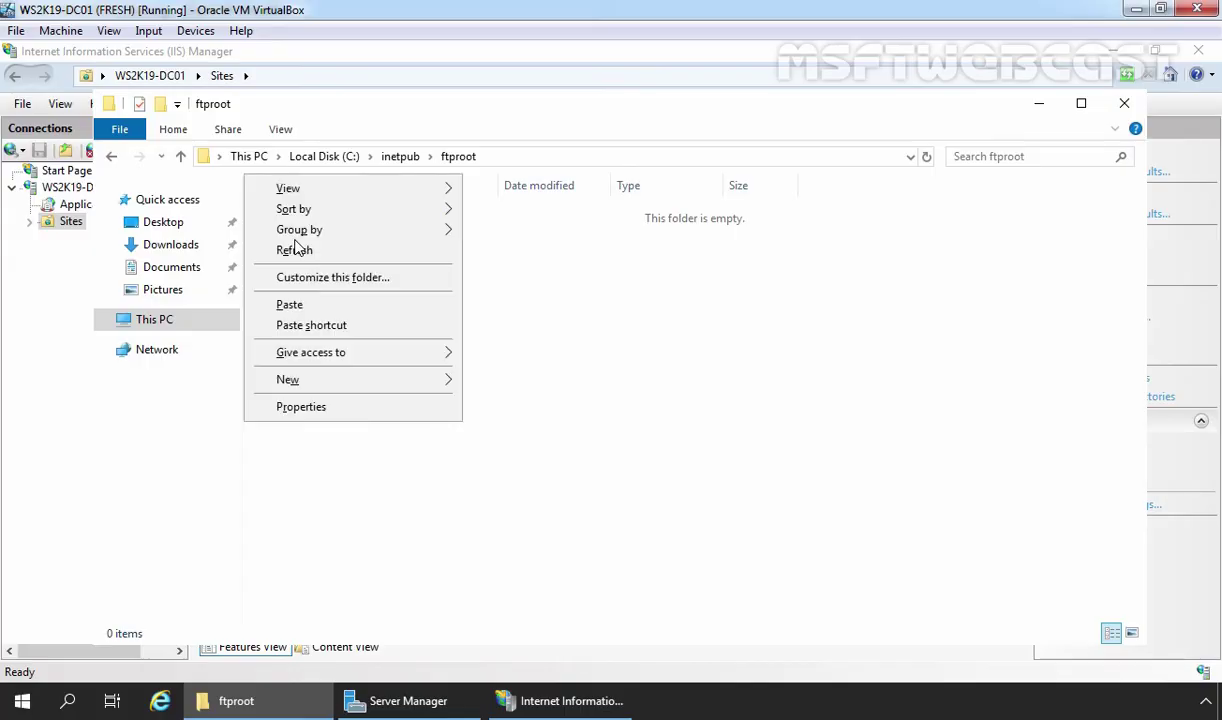
click(322, 309)
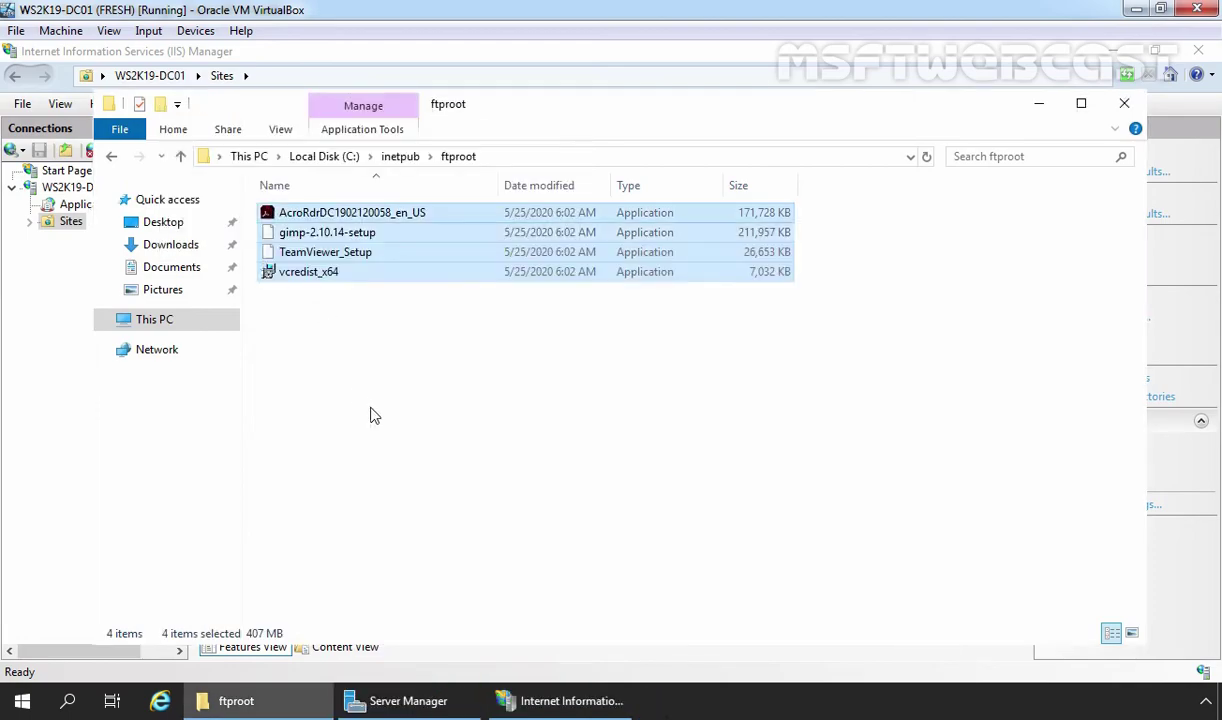
click(393, 428)
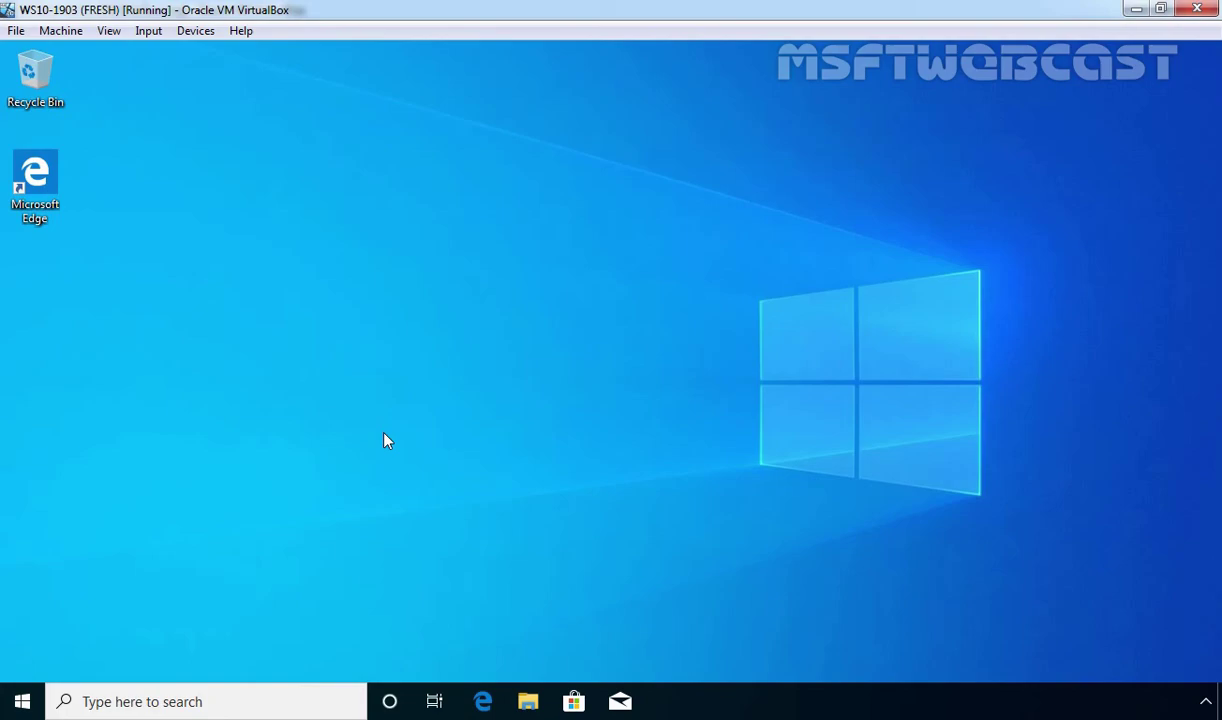
Step: Connect to ftp://172.18.72.5 in File Explorer on the WS10-1903 client machine
click(528, 701)
click(362, 157)
text(ftp://172.18.72.5)
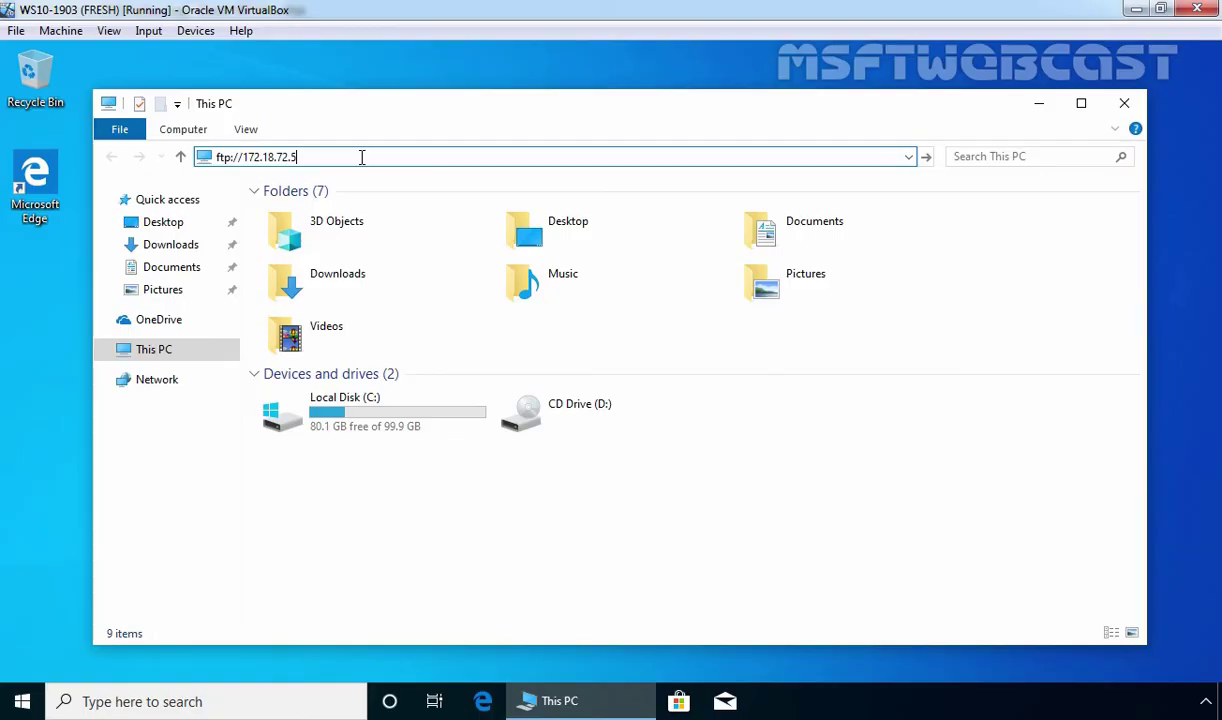
key(Return)
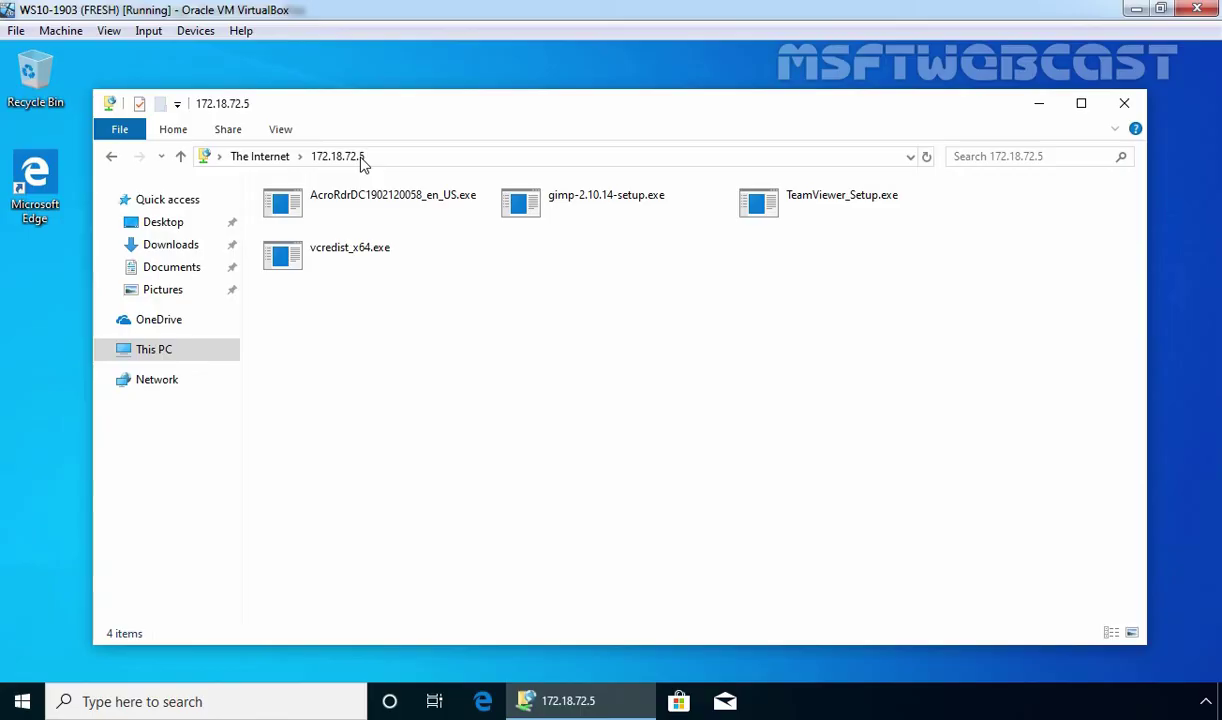
Step: Copy gimp-2.10.14-setup.exe from the FTP site to the client's desktop
click(526, 219)
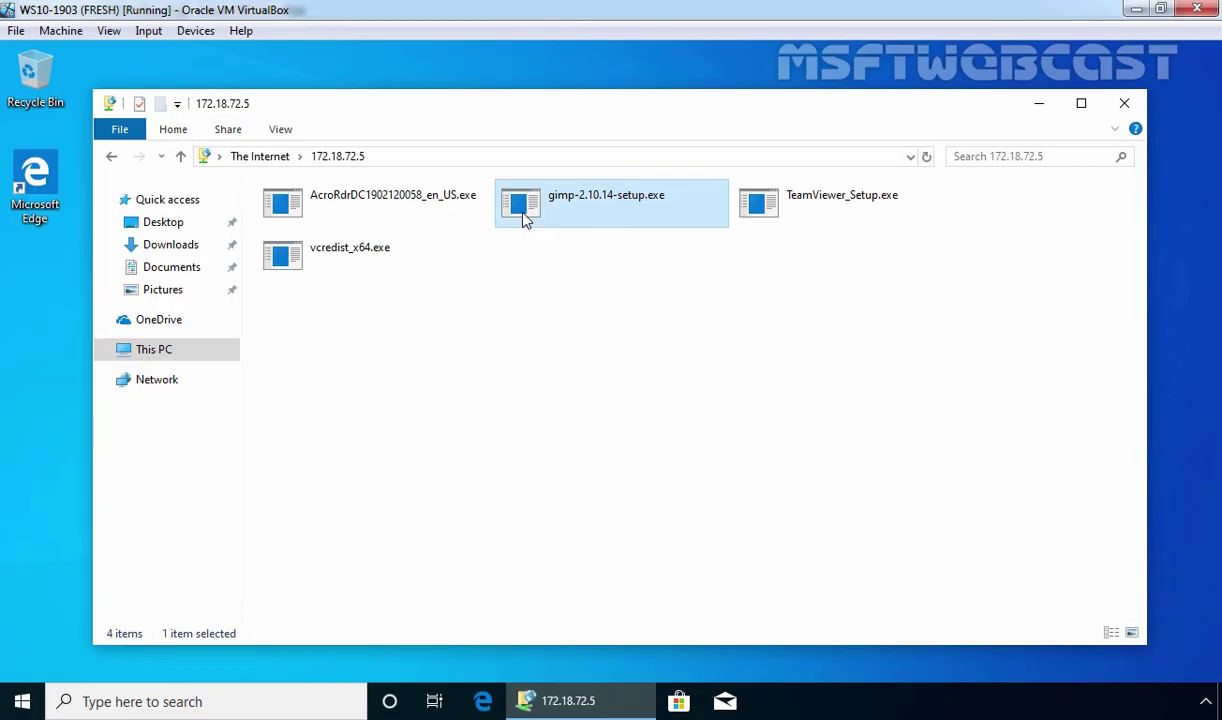
right_click(524, 215)
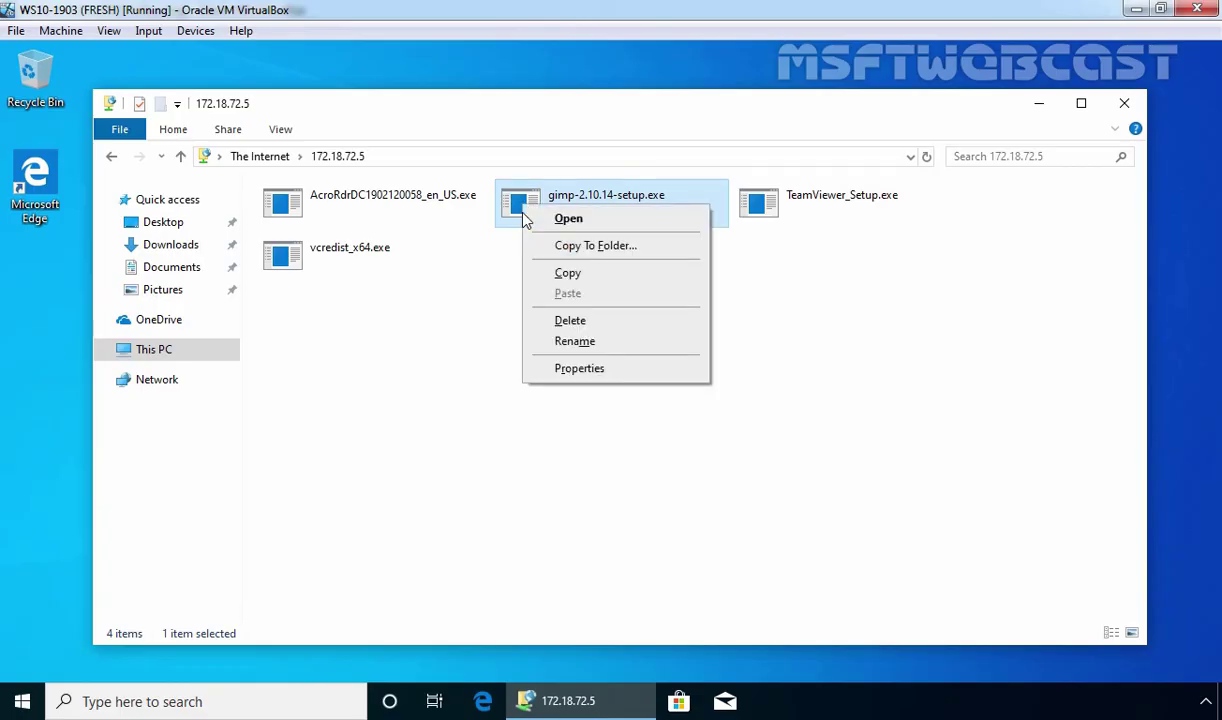
click(569, 276)
click(1039, 106)
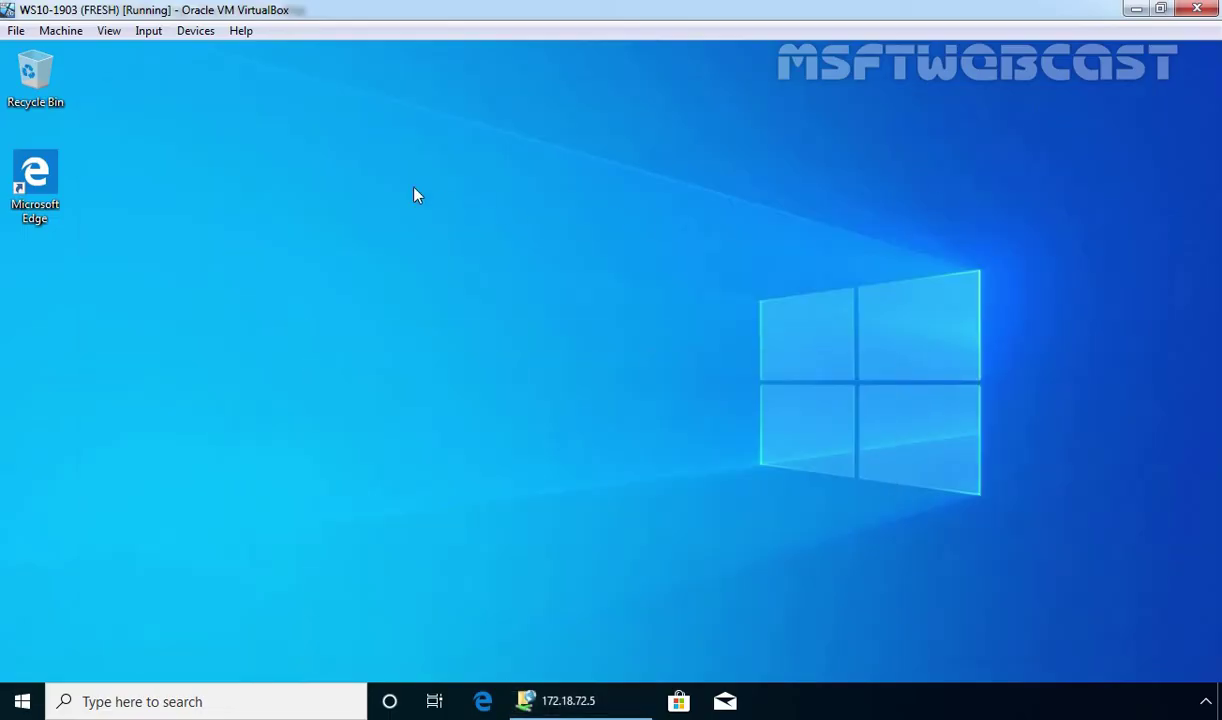
right_click(414, 188)
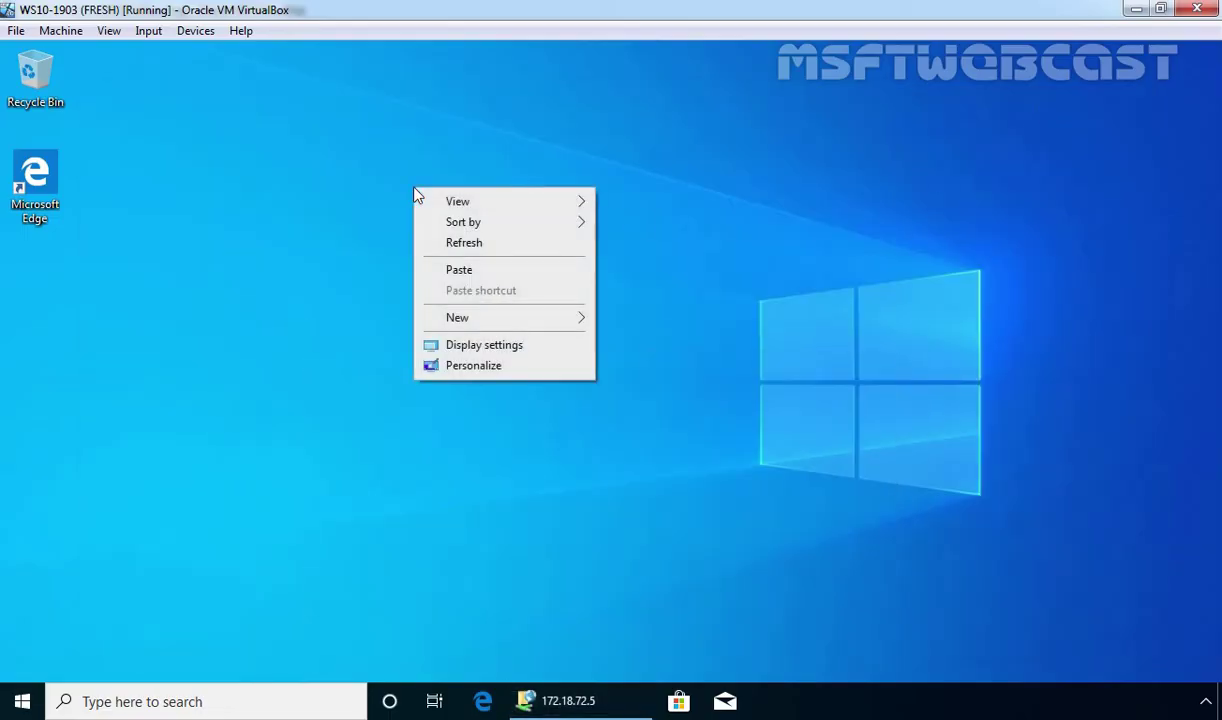
click(460, 272)
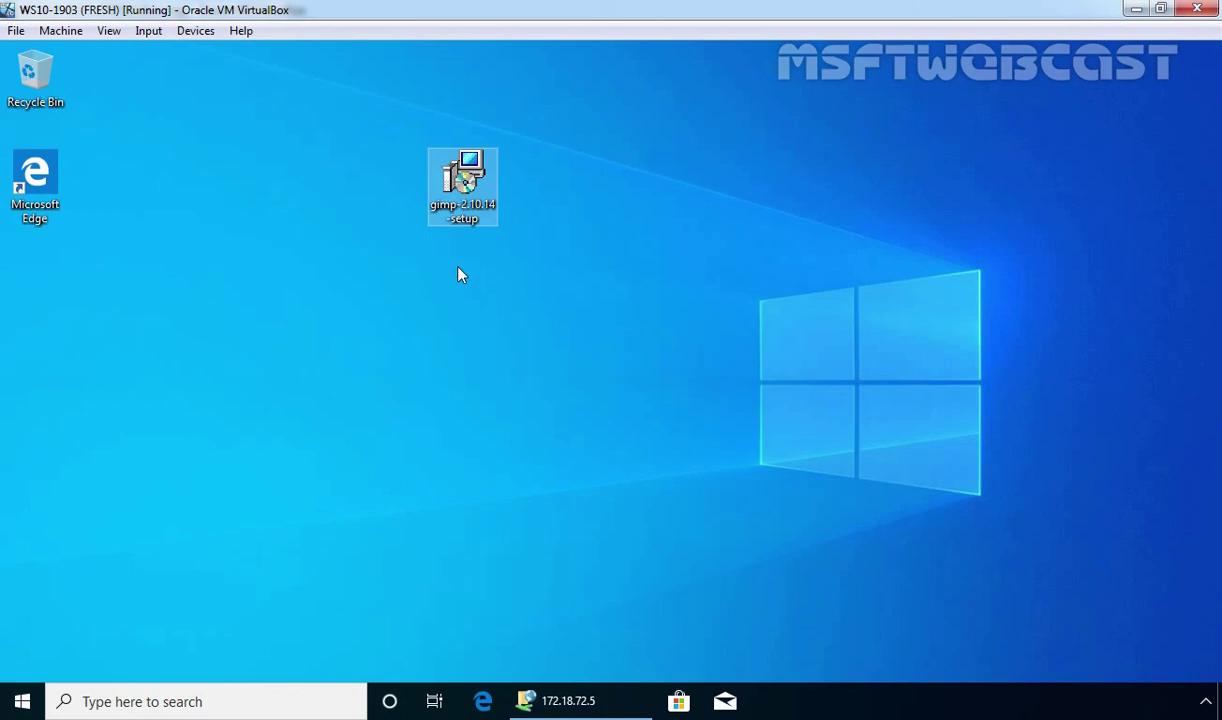
Step: Try to create a new folder on the FTP site at 172.18.72.5, and minimize its window
click(558, 701)
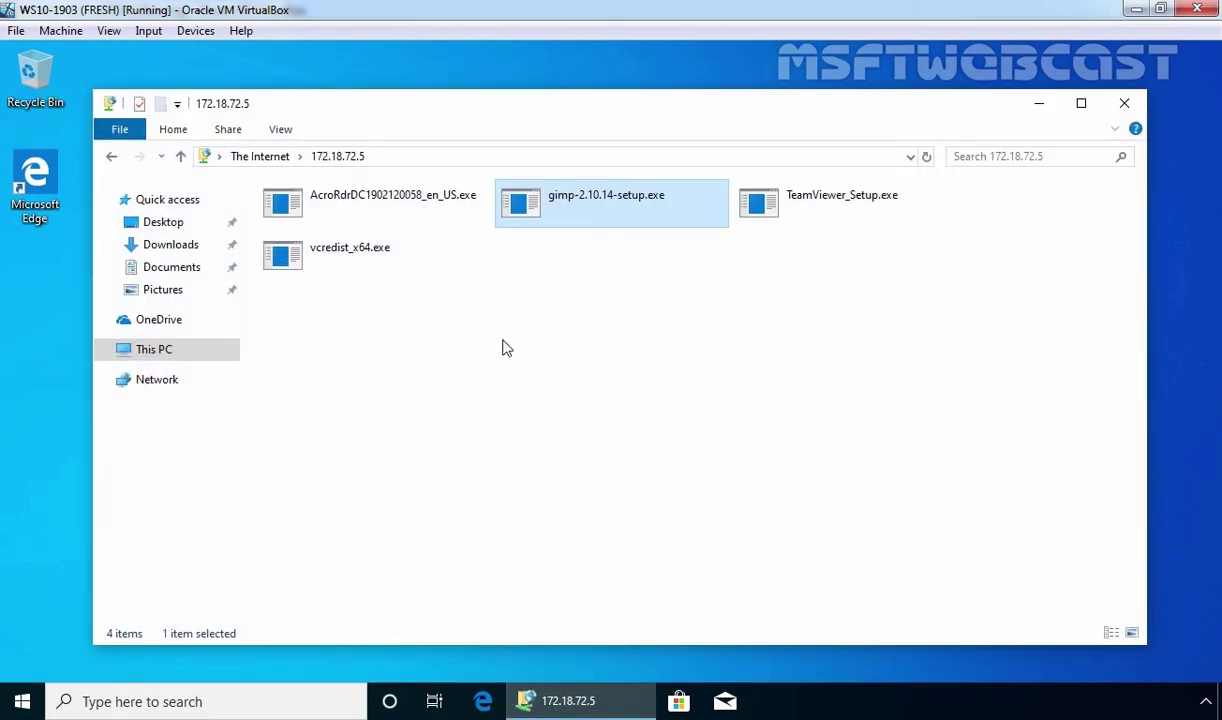
right_click(502, 337)
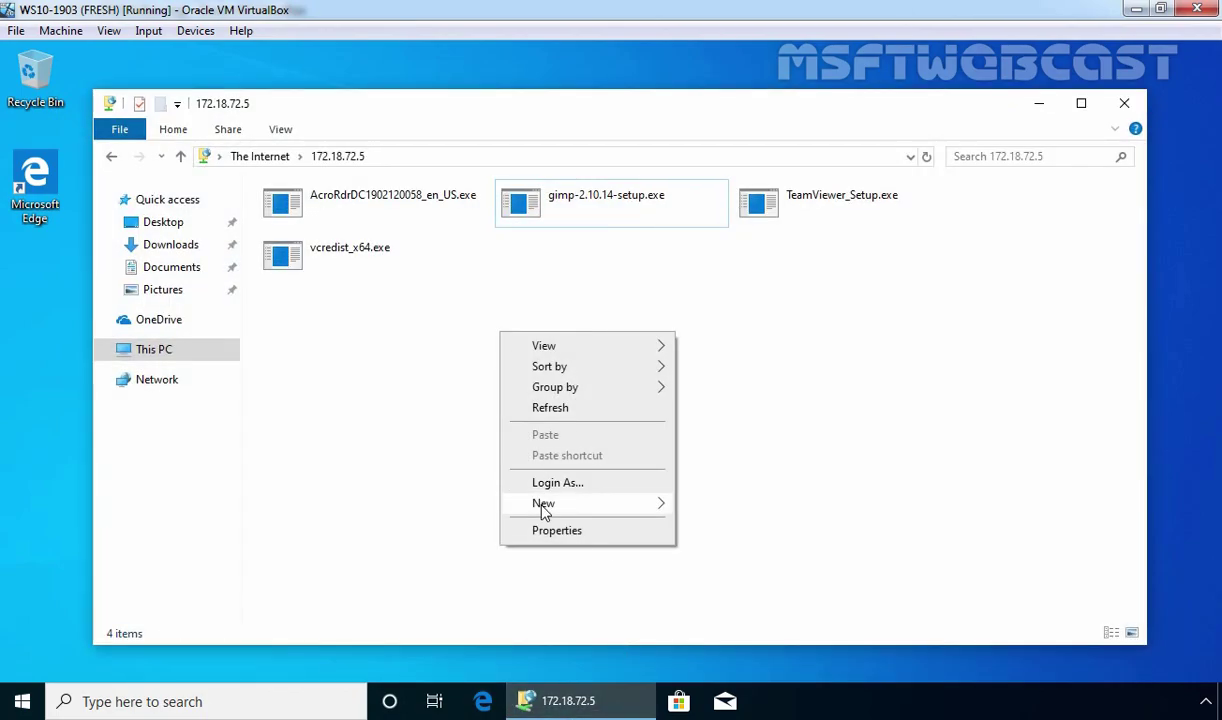
mouse_move(544, 510)
click(716, 508)
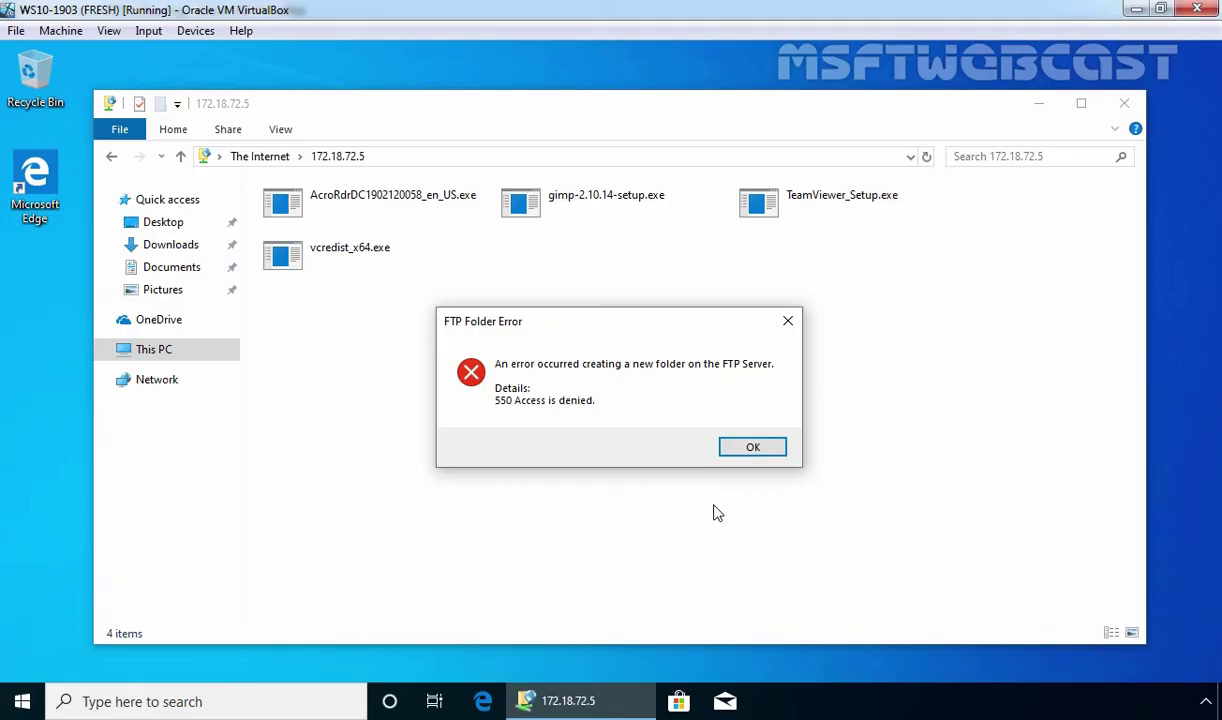
click(771, 447)
click(1039, 103)
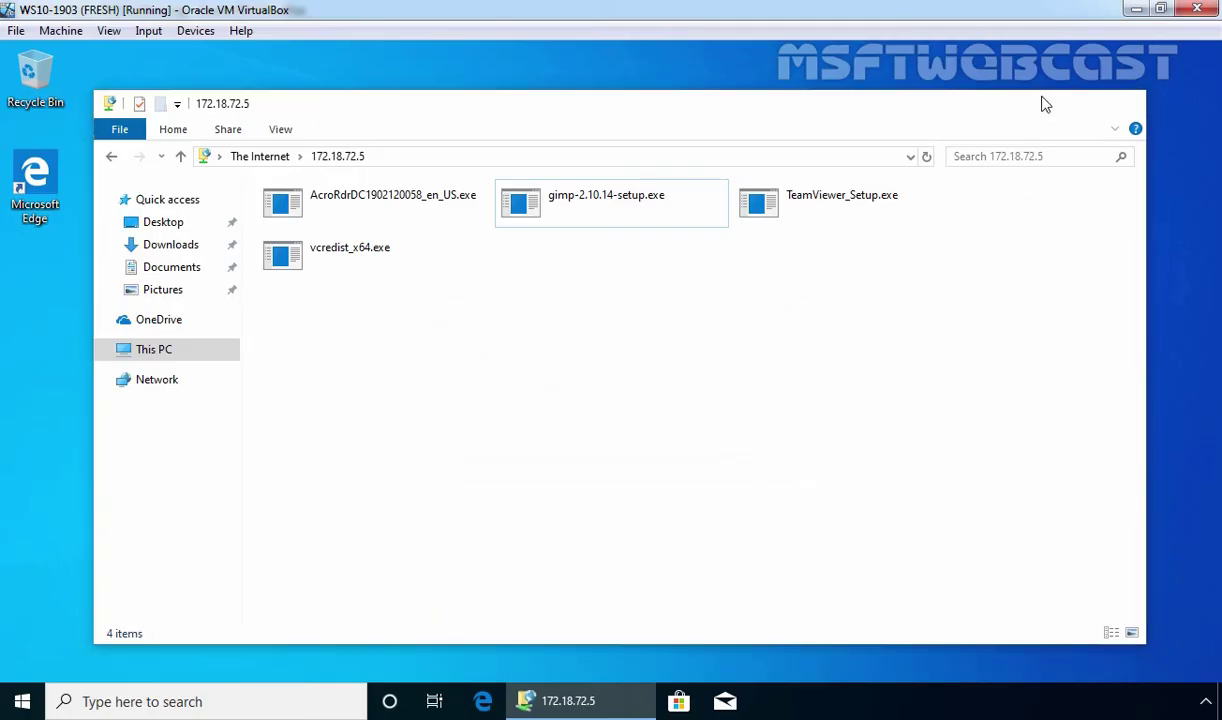